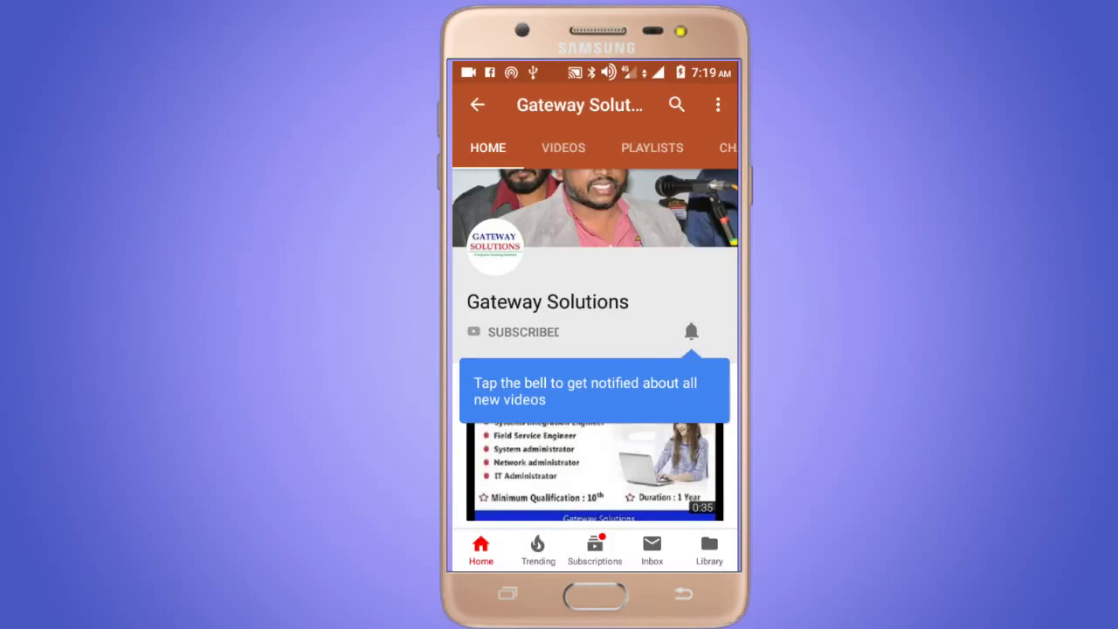
click(691, 331)
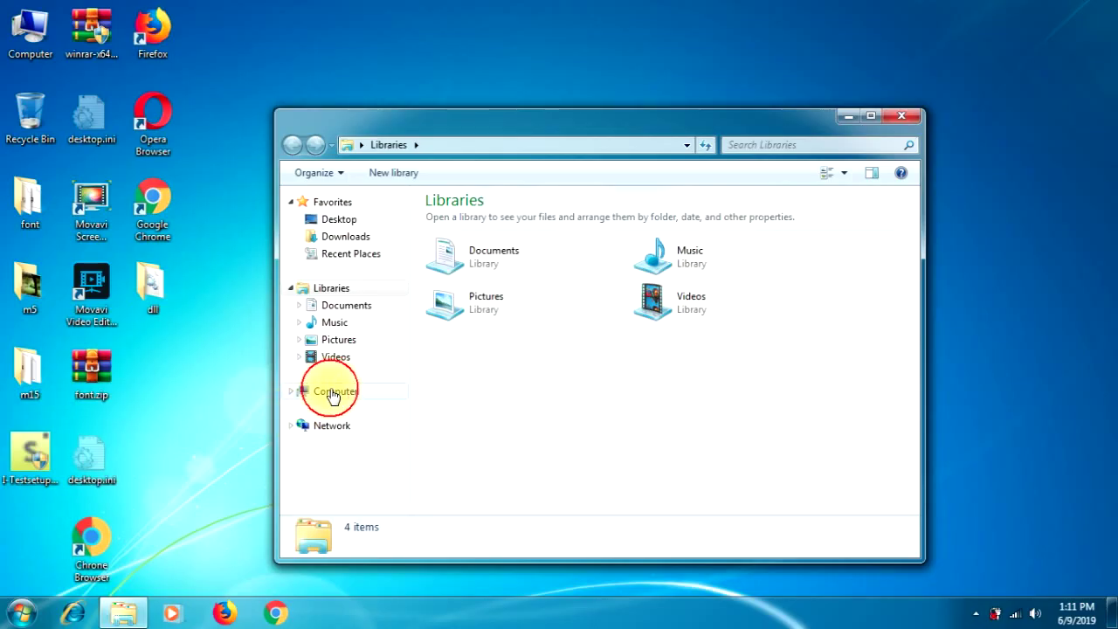
Open the Office 2013 folder inside softwares on New Volume (E:).
click(333, 393)
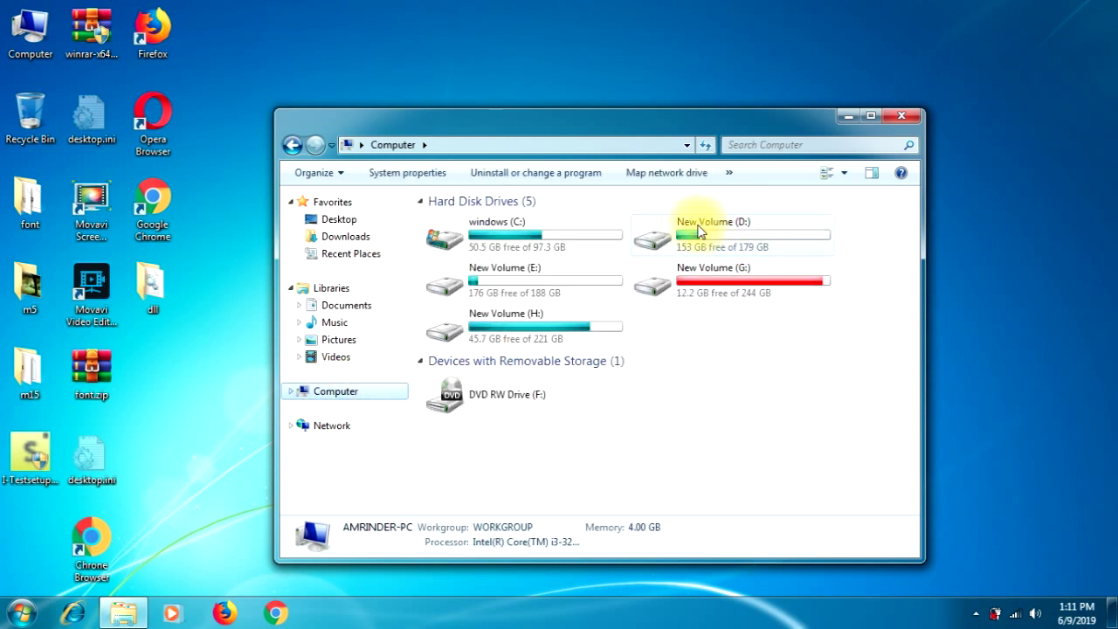
double_click(568, 276)
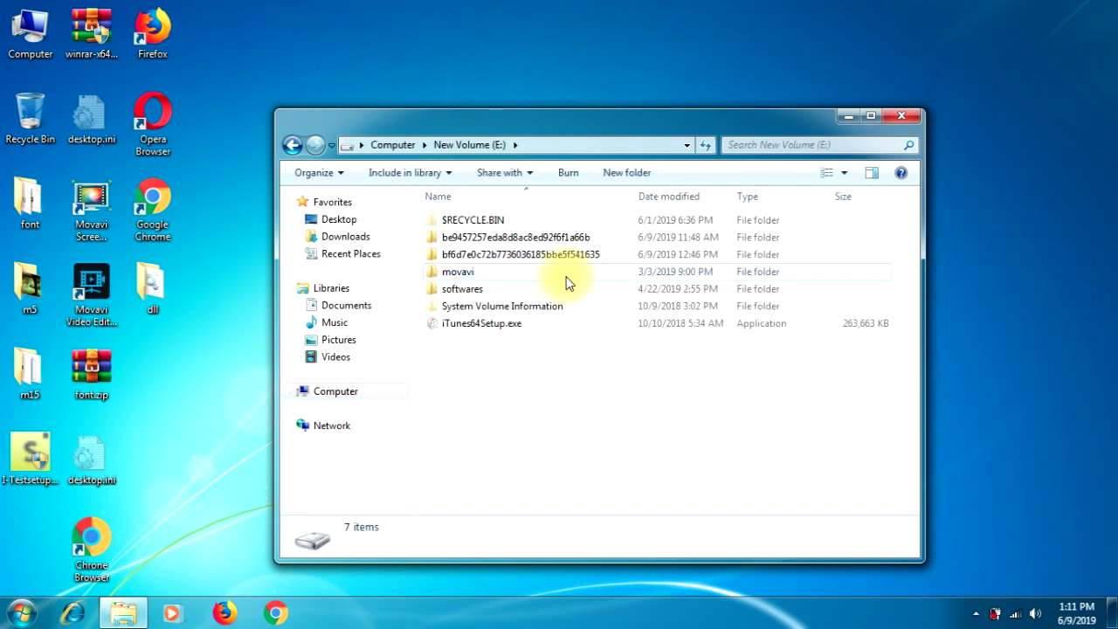
click(476, 290)
double_click(476, 290)
double_click(466, 241)
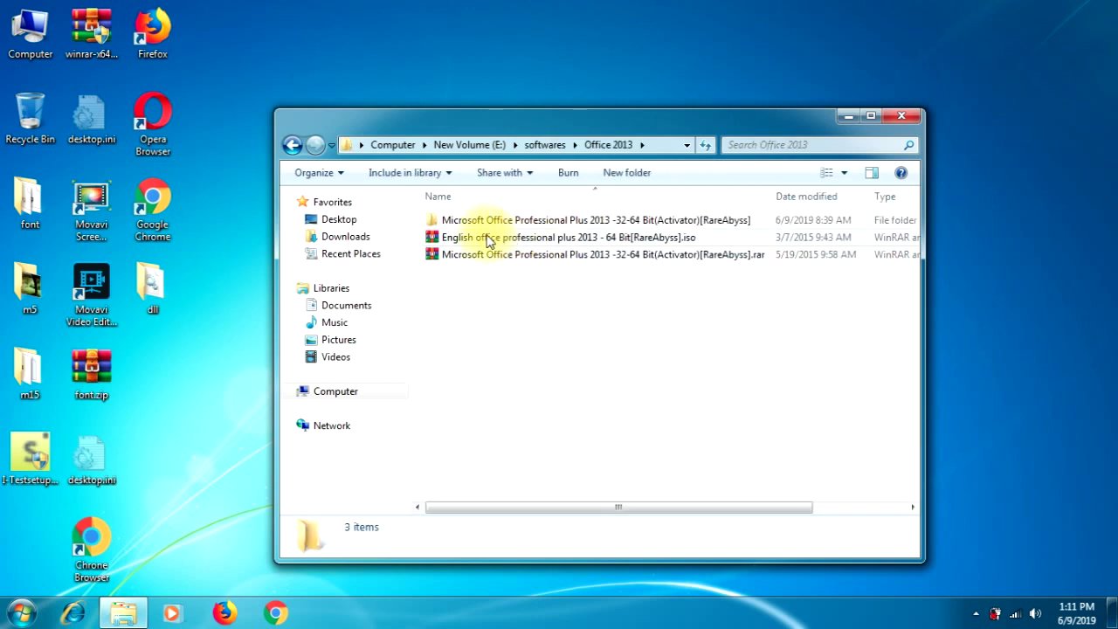
Examine the two Office 2013 archives and the contents of the extracted activator folder, and return to the Office 2013 folder.
click(585, 256)
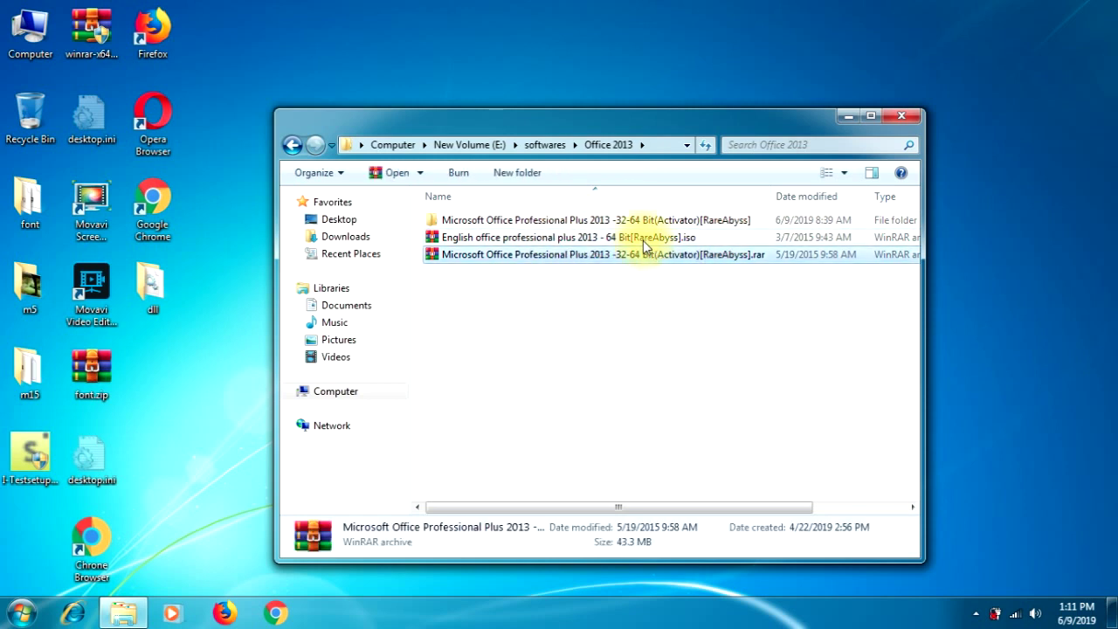
click(643, 238)
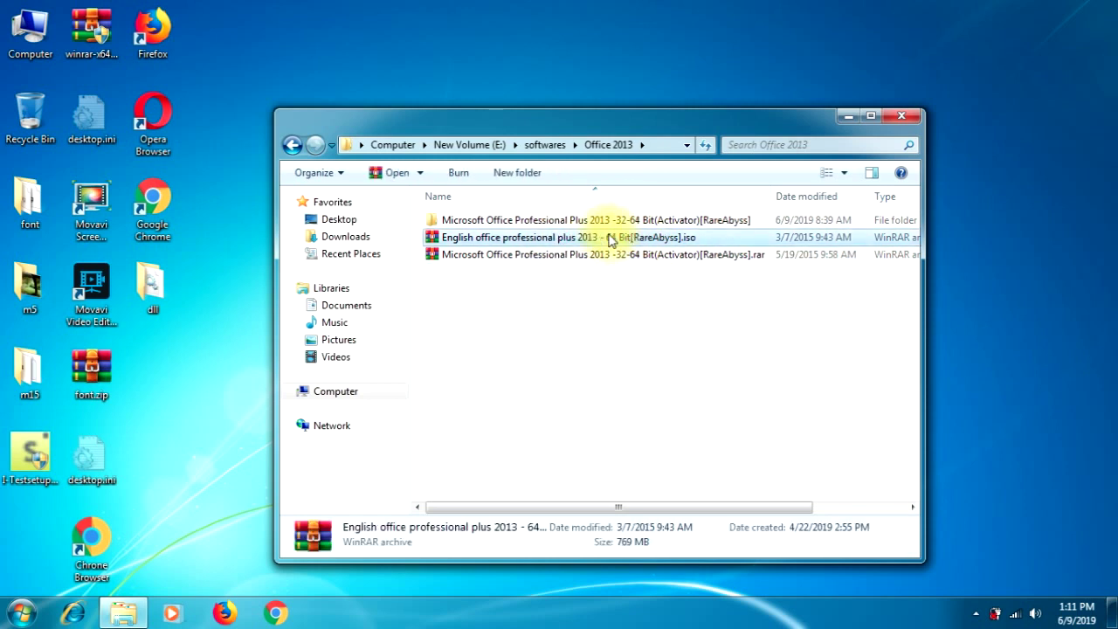
double_click(594, 220)
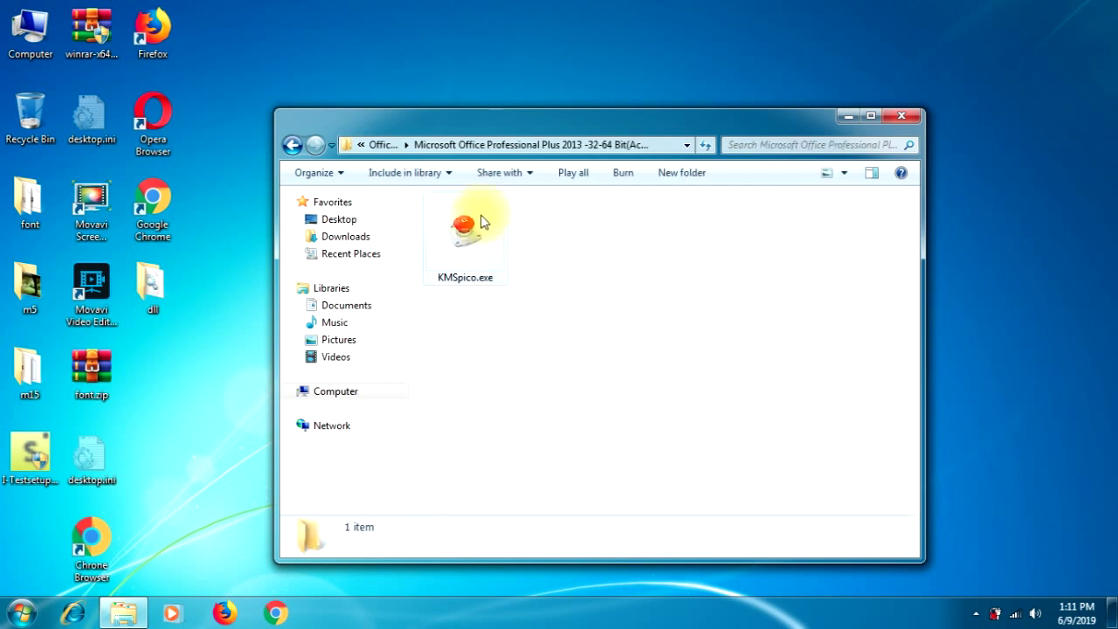
click(377, 145)
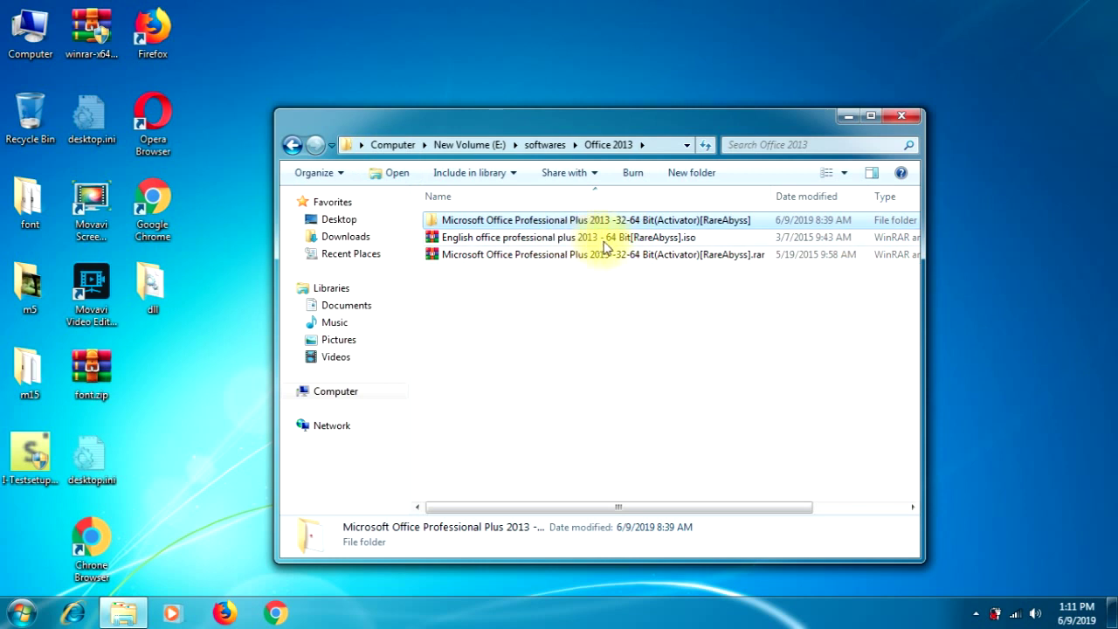
Open the English office professional plus 2013 - 64 Bit ISO as an archive and launch setup.exe from it.
click(604, 241)
double_click(624, 244)
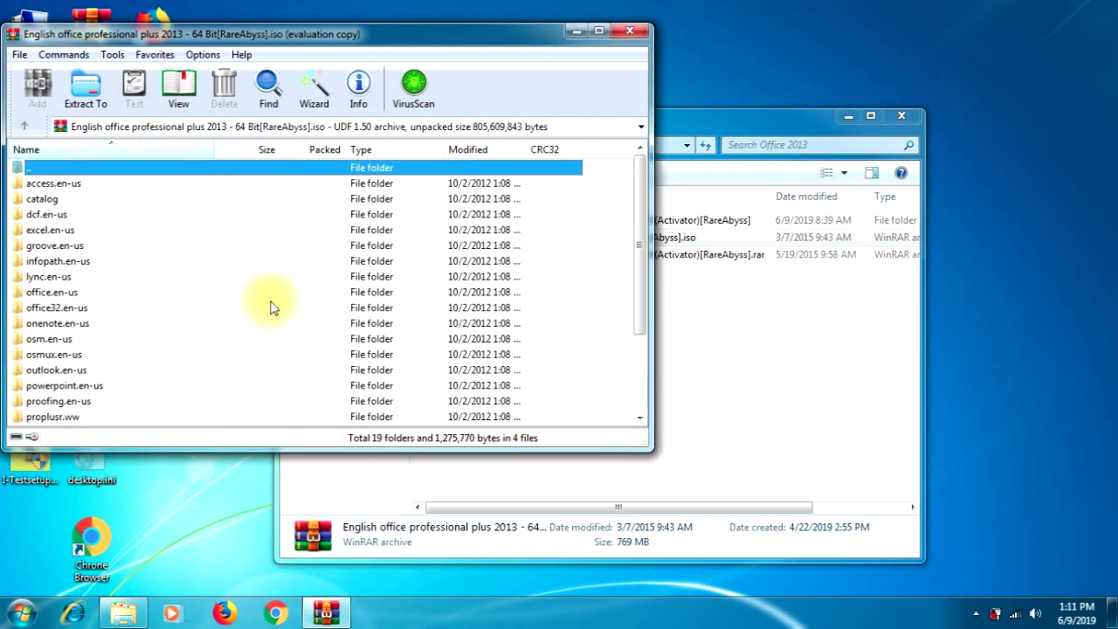
scroll(543, 288, down, 3)
drag(492, 46, 749, 24)
double_click(318, 395)
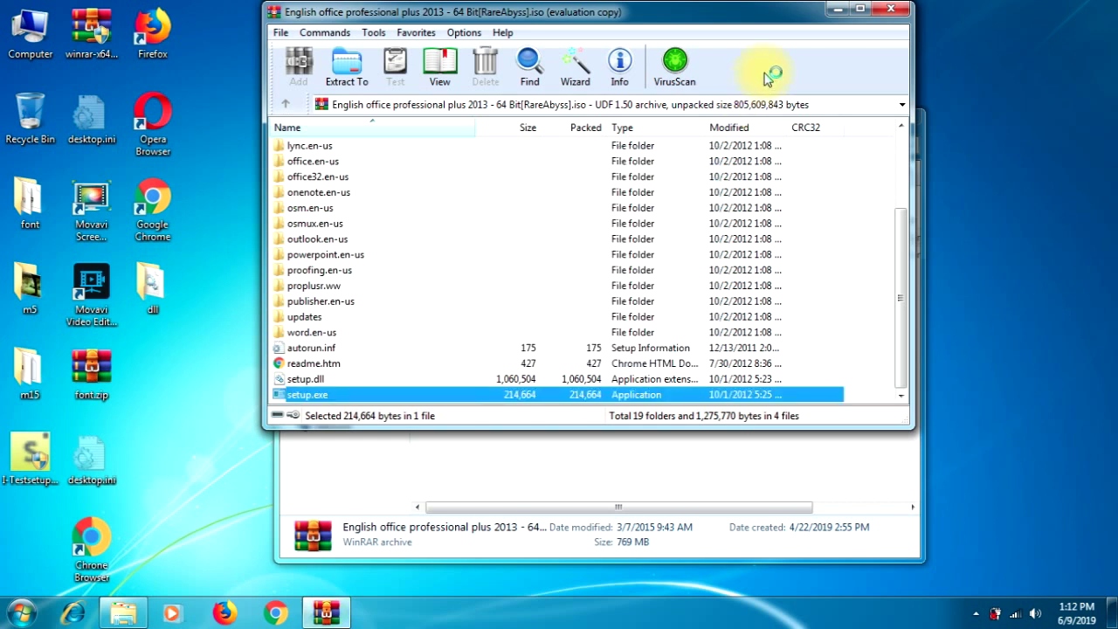
Minimize the archive window and choose the customized installation of Microsoft Office Professional Plus 2013.
click(836, 10)
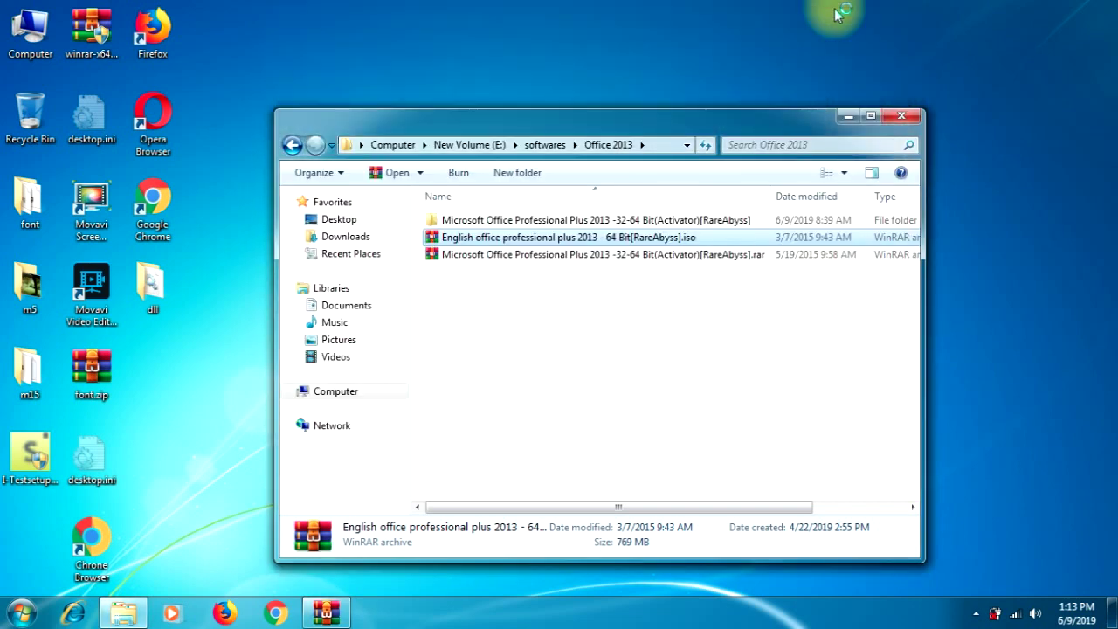
click(637, 591)
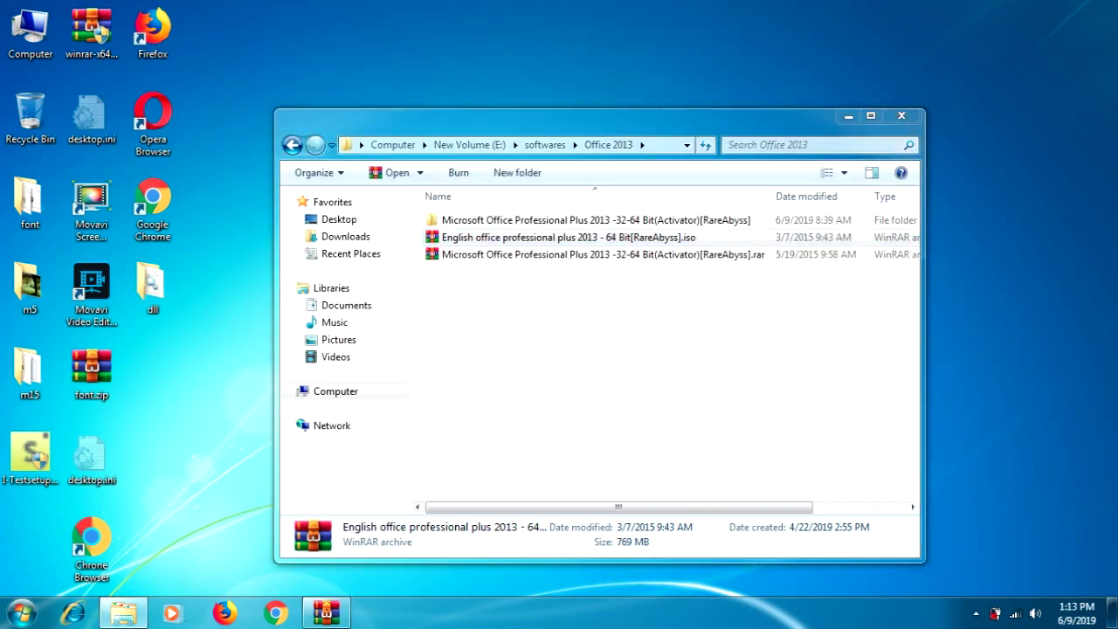
click(622, 322)
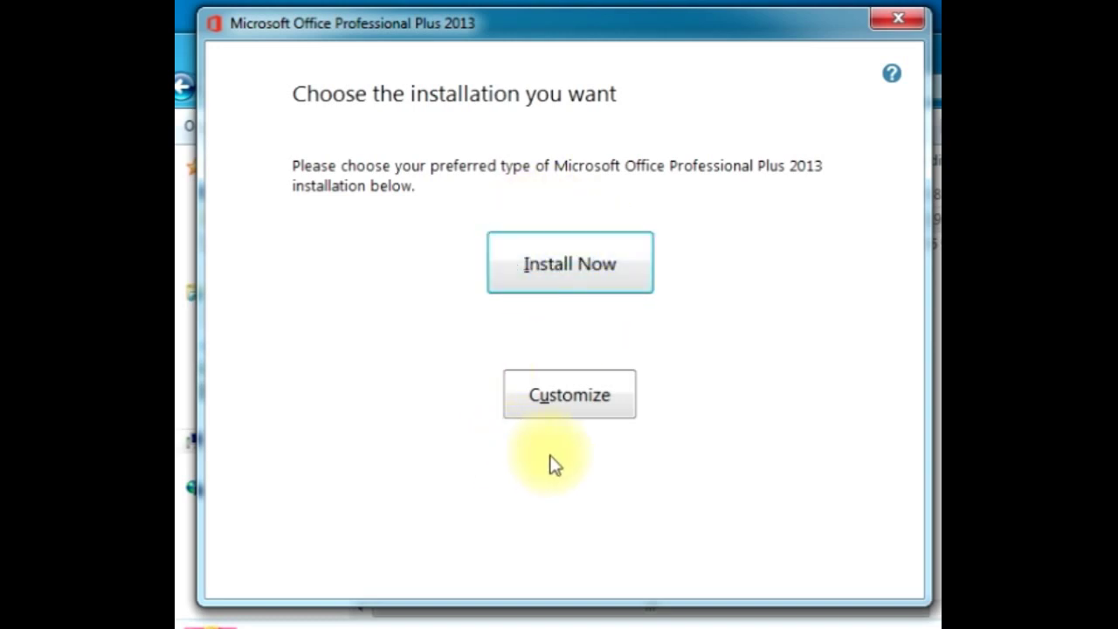
click(573, 410)
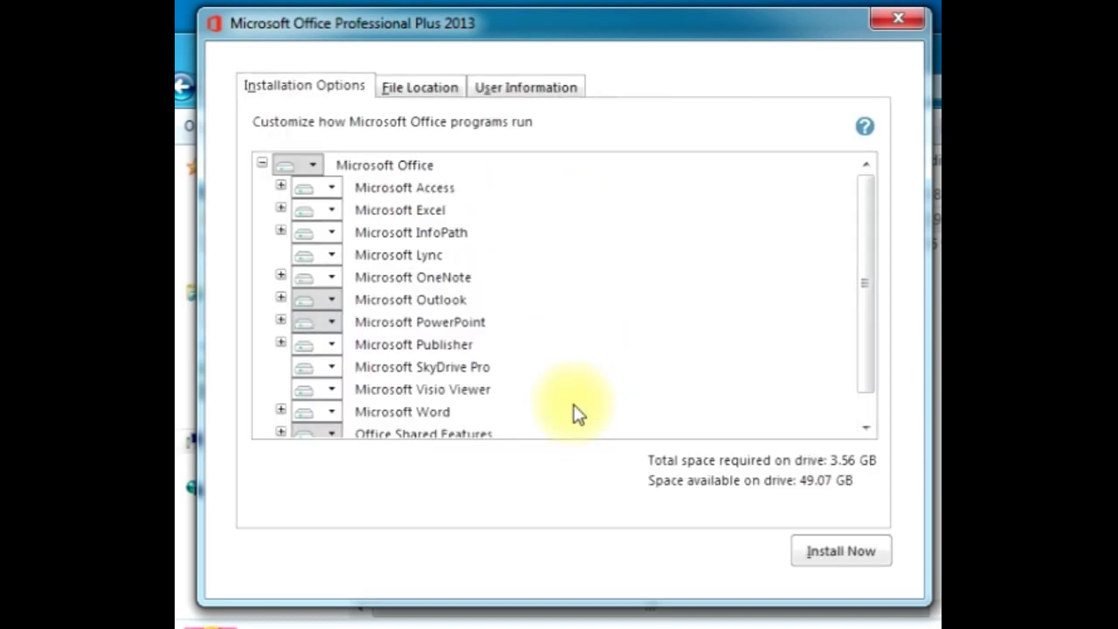
Review the installation states offered for Microsoft Access and look through the list of Office programs.
click(410, 187)
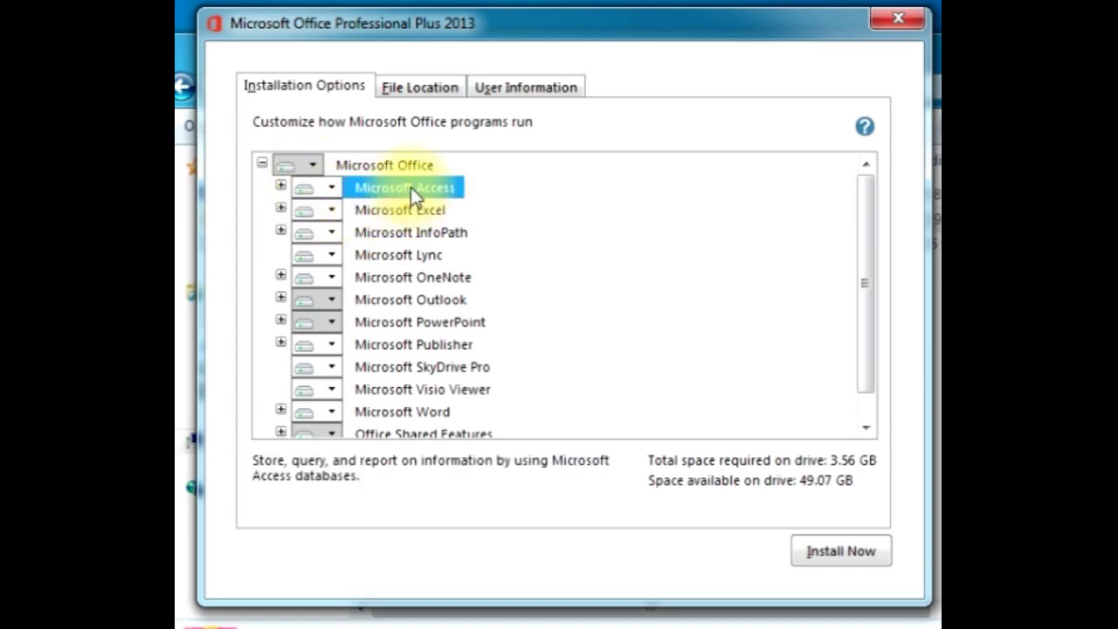
click(331, 189)
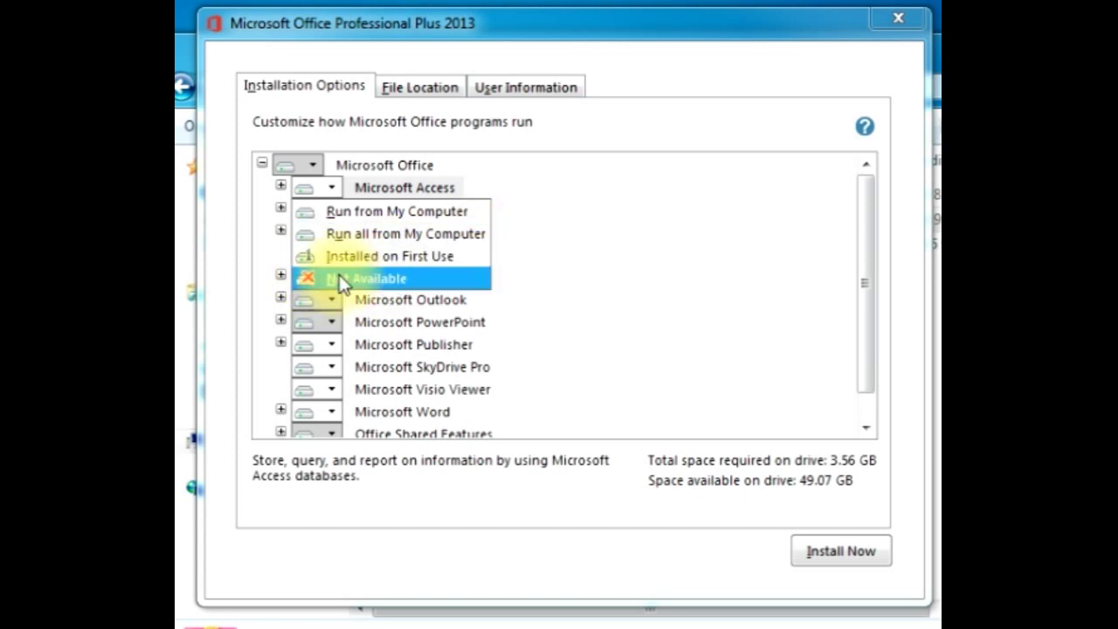
click(665, 357)
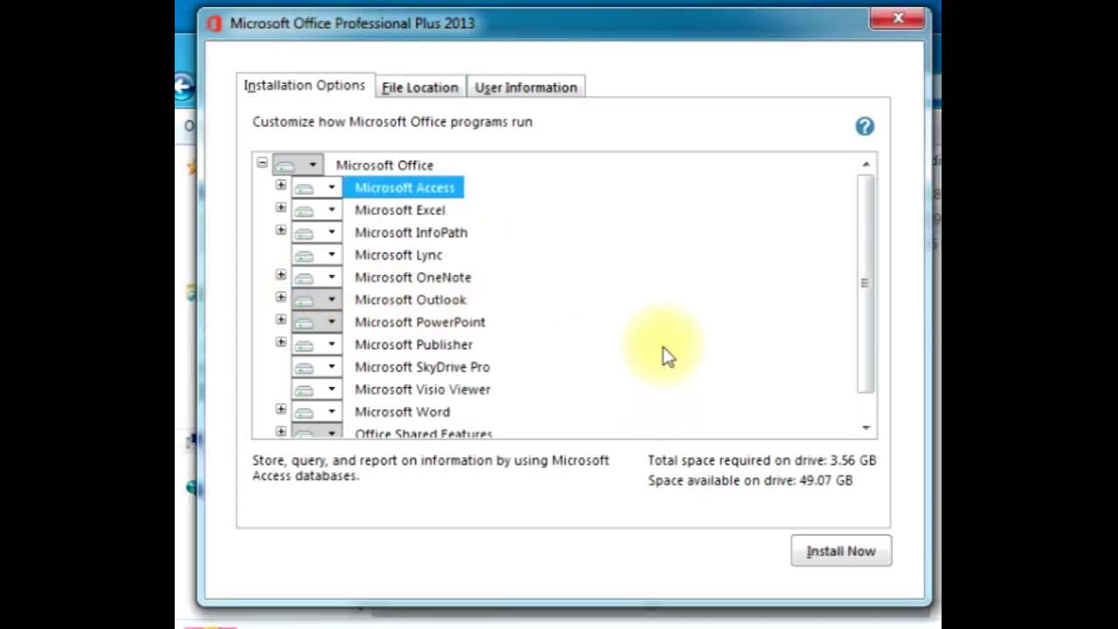
scroll(661, 347, down, 1)
scroll(661, 347, up, 1)
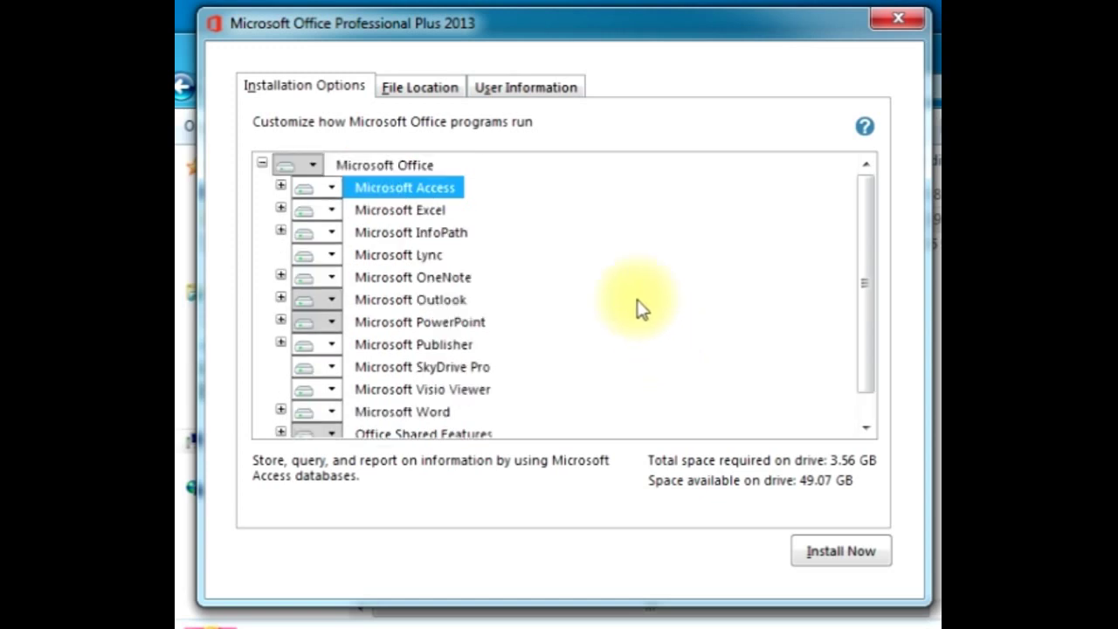
Browse the drives available for the Office file location and cancel without choosing another folder.
click(411, 96)
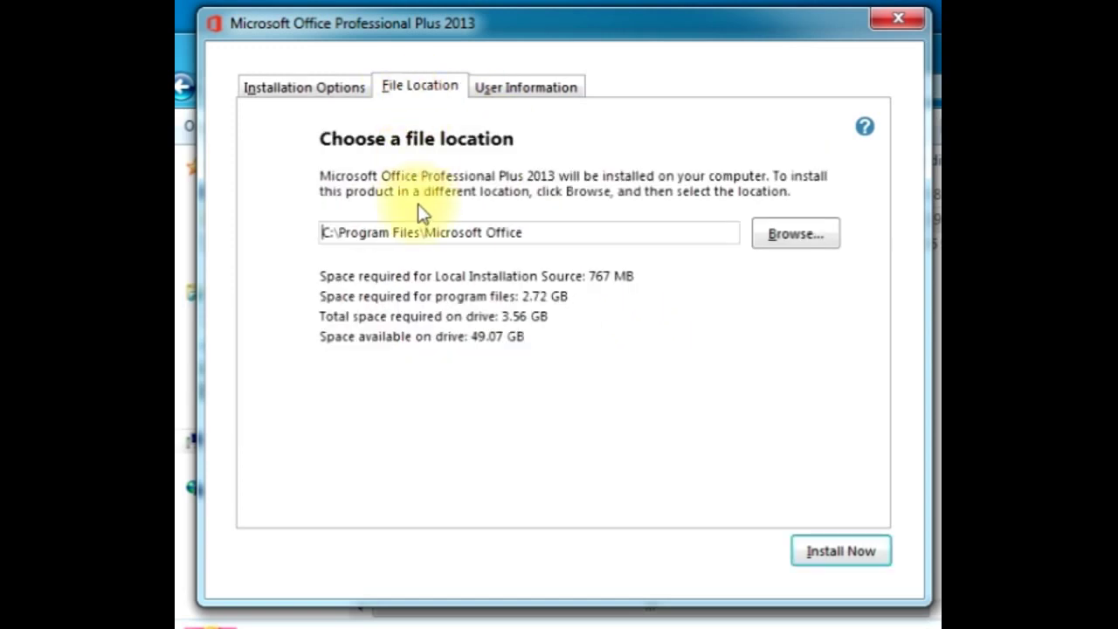
click(623, 229)
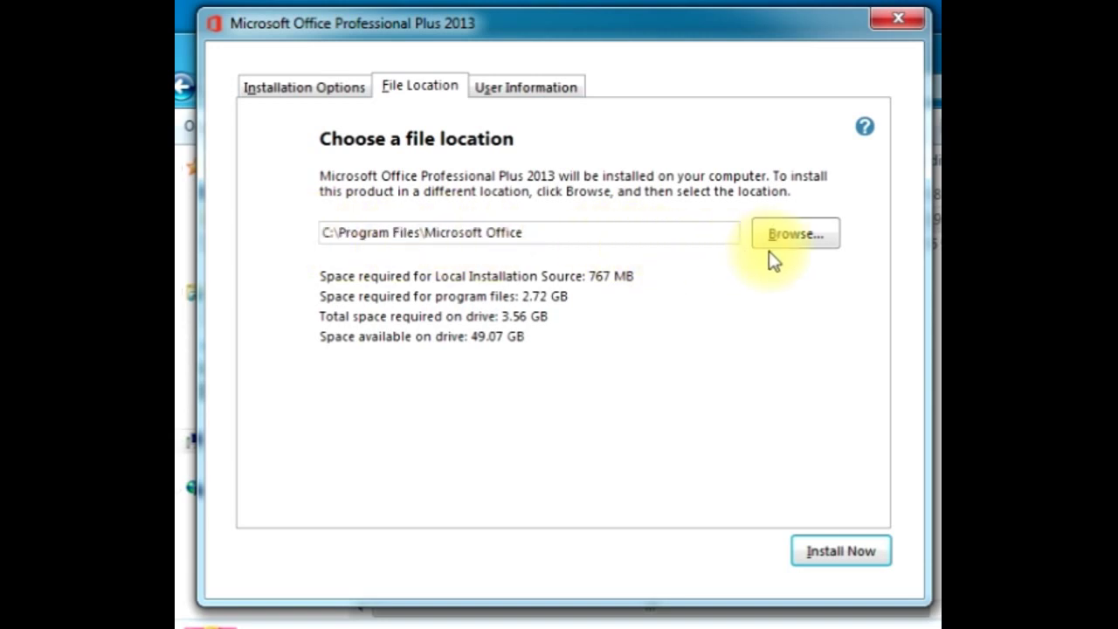
click(792, 241)
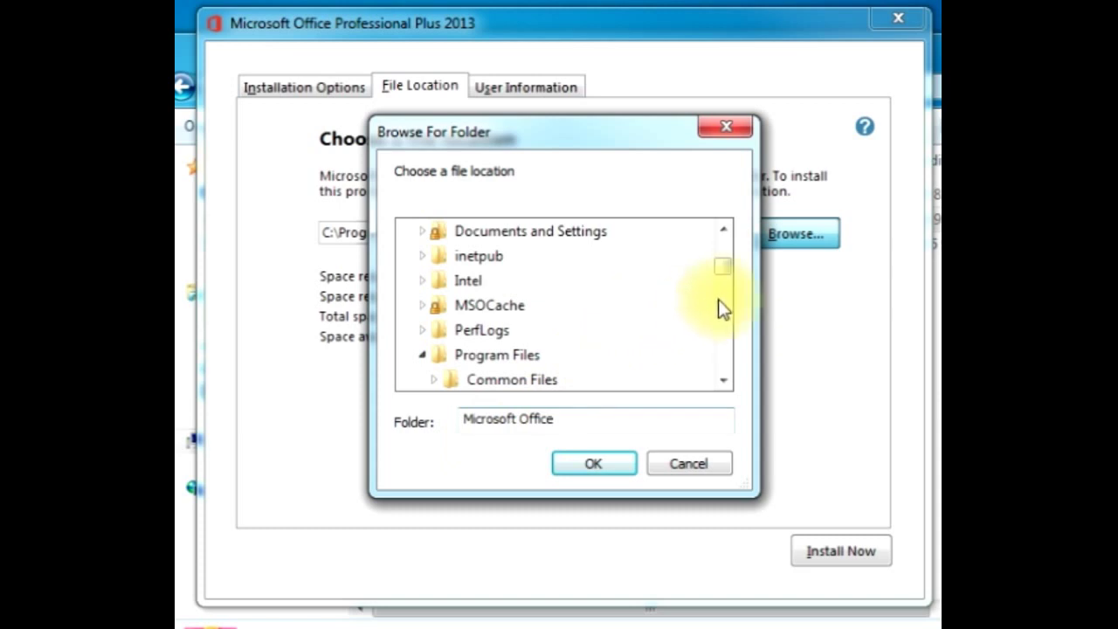
drag(718, 270, 720, 246)
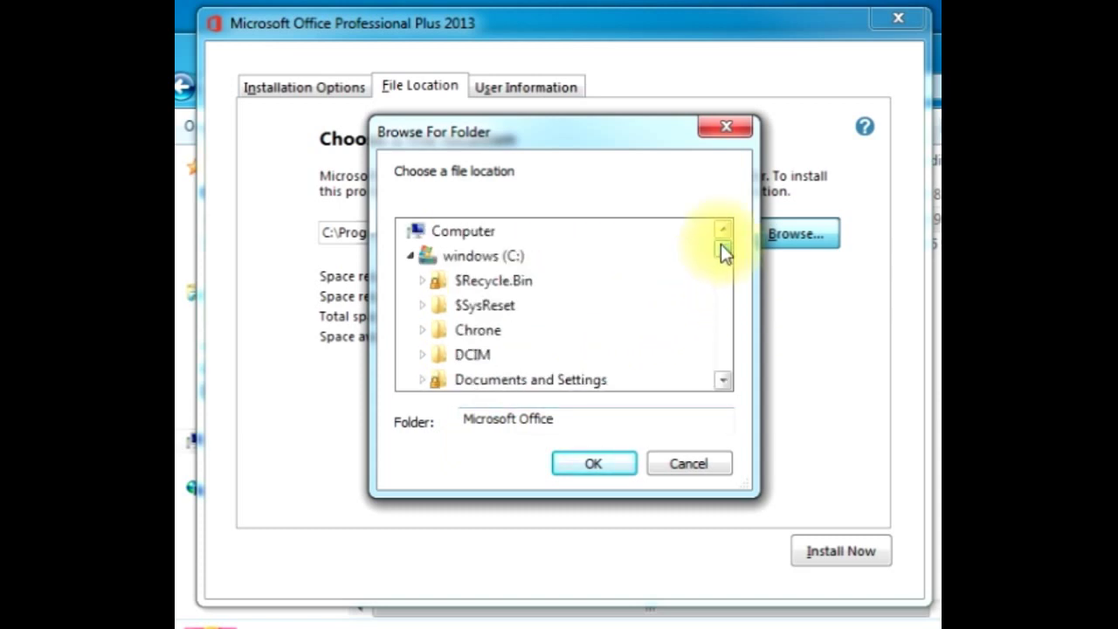
click(411, 256)
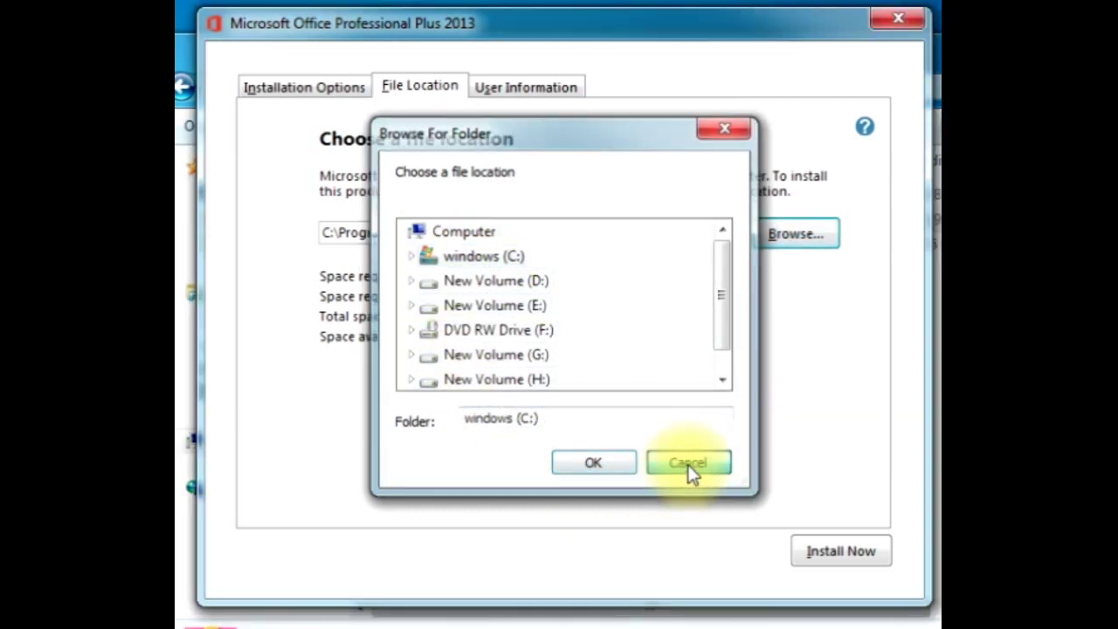
click(689, 470)
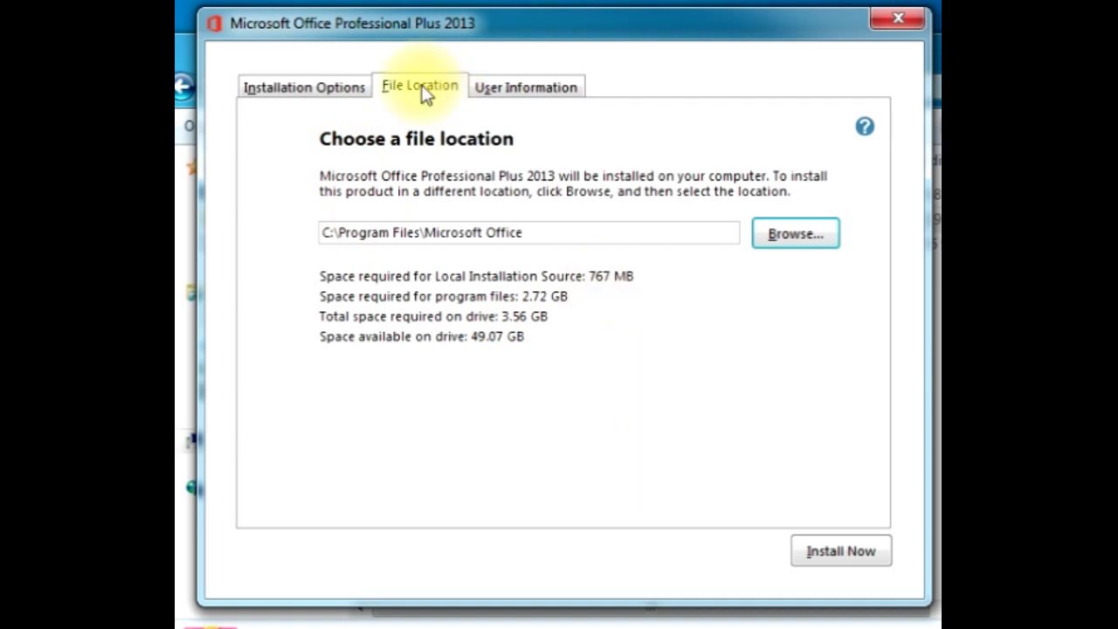
Review the installation options, file location and user information pages, and start the Office installation.
click(330, 87)
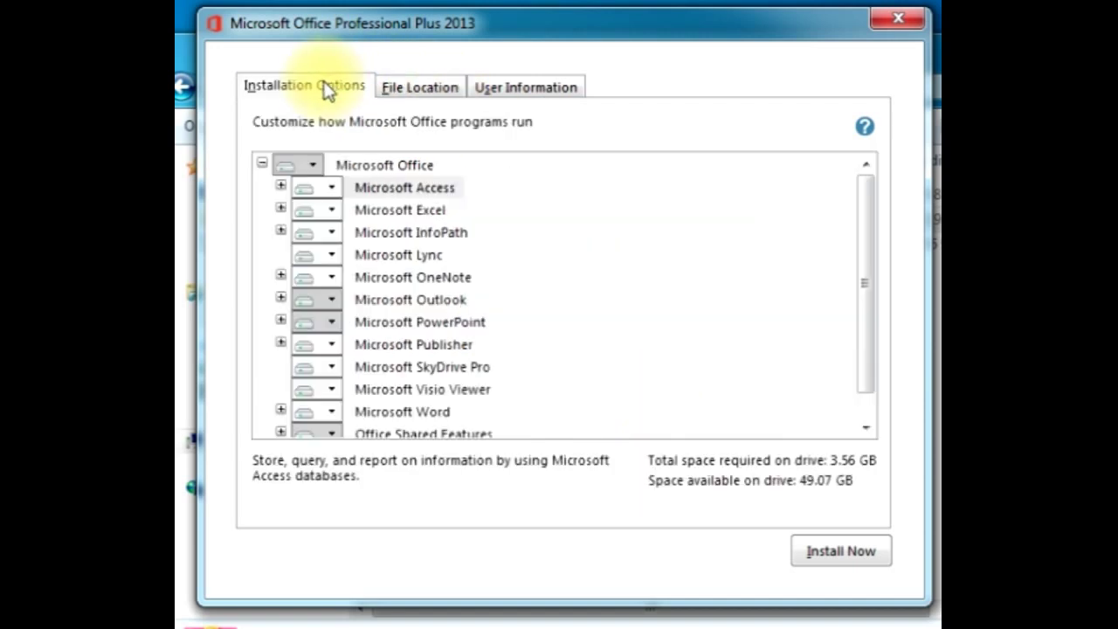
click(414, 87)
click(512, 87)
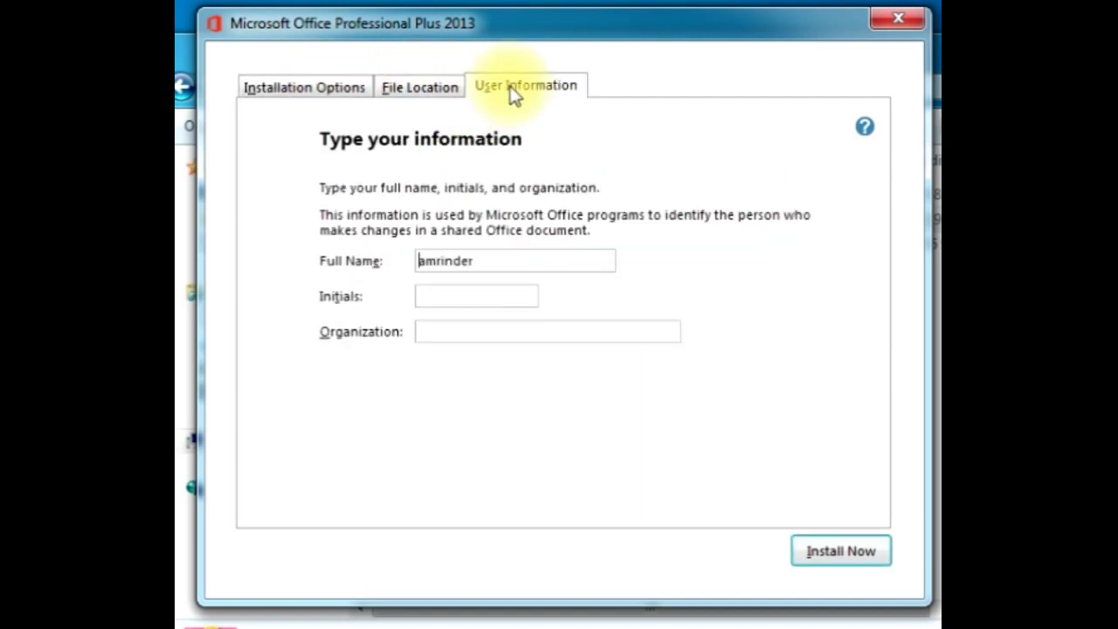
click(826, 566)
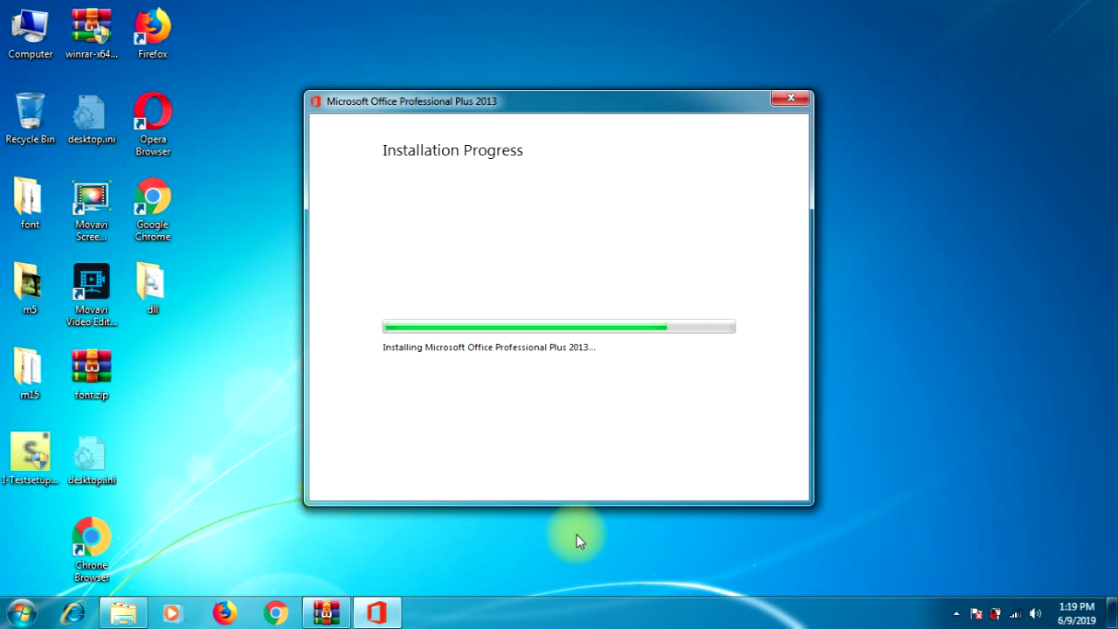
click(894, 242)
click(376, 612)
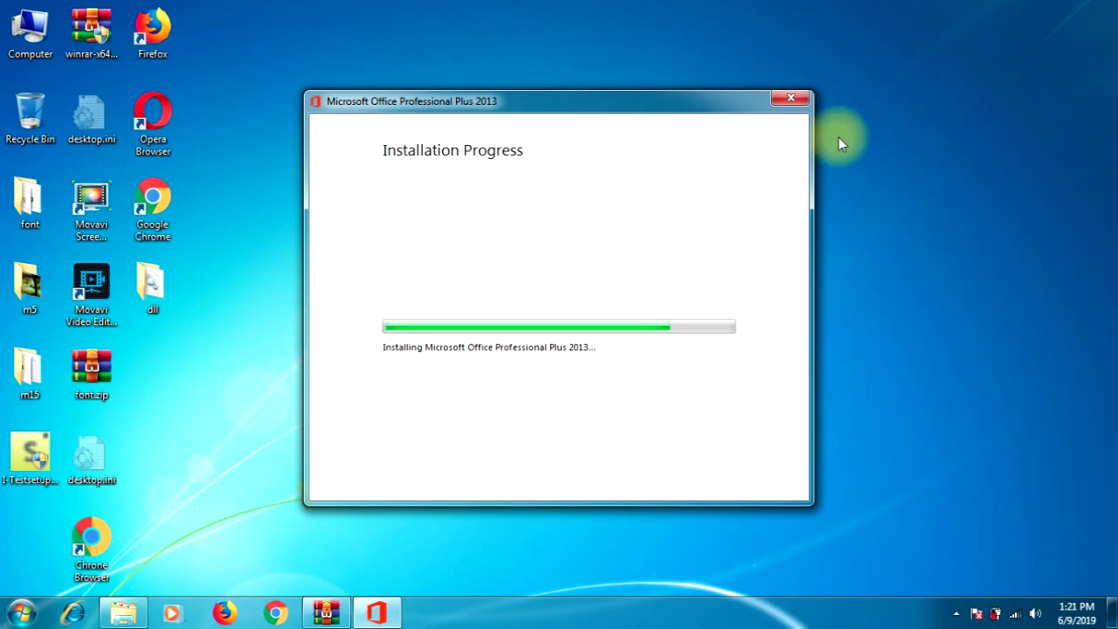
click(963, 158)
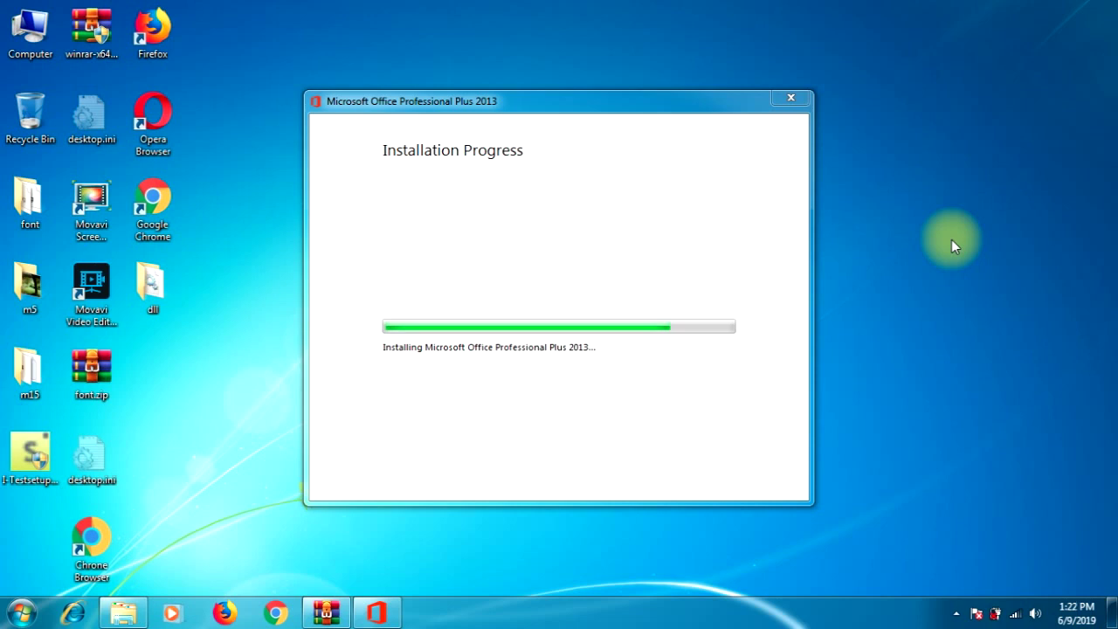
right_click(954, 189)
click(970, 231)
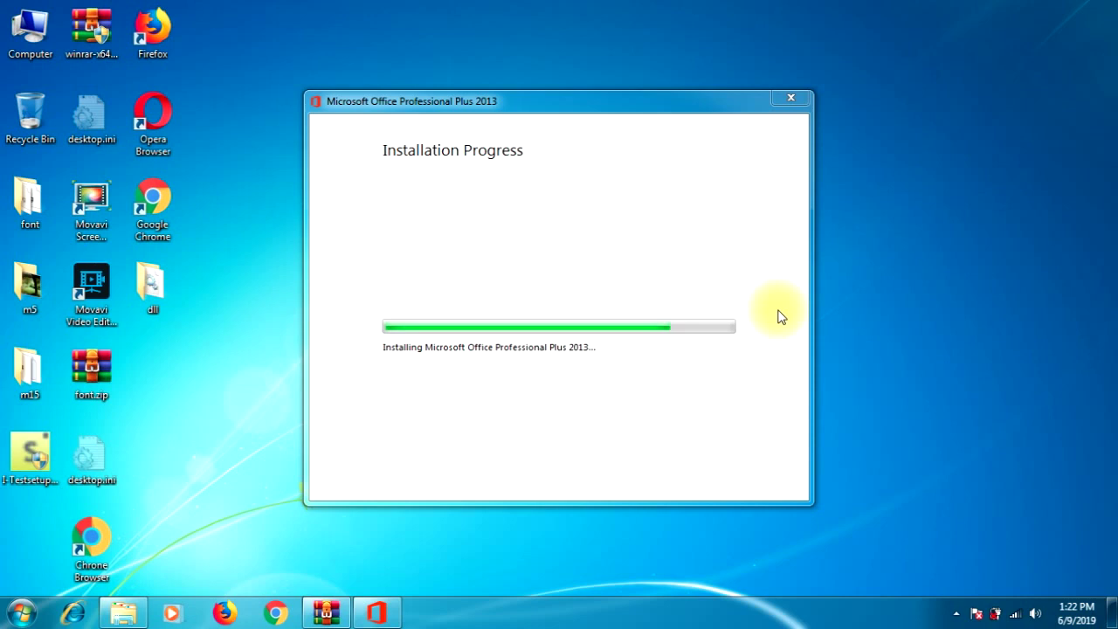
click(376, 612)
click(249, 144)
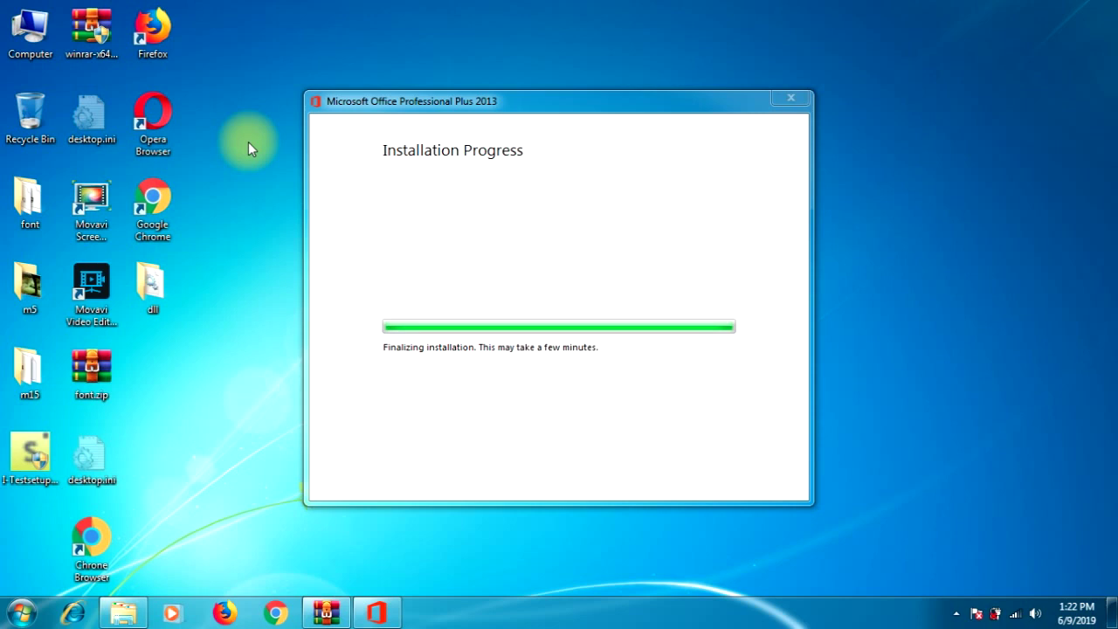
right_click(914, 94)
click(952, 138)
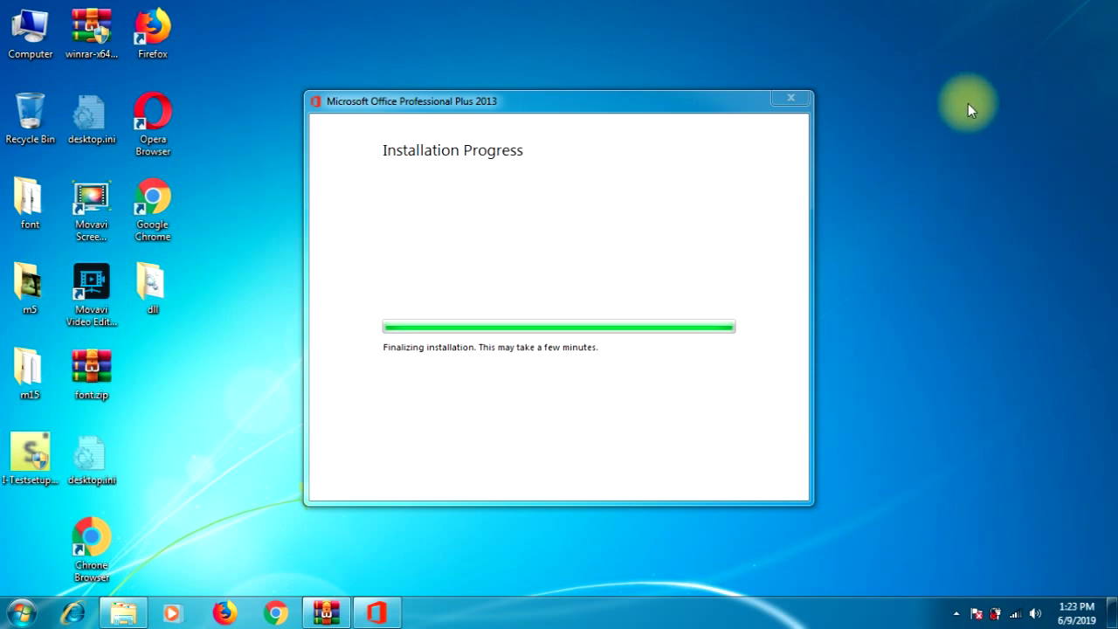
right_click(968, 106)
click(990, 142)
right_click(989, 133)
click(1008, 180)
right_click(998, 149)
right_click(996, 150)
click(1006, 200)
right_click(981, 152)
click(995, 192)
right_click(251, 302)
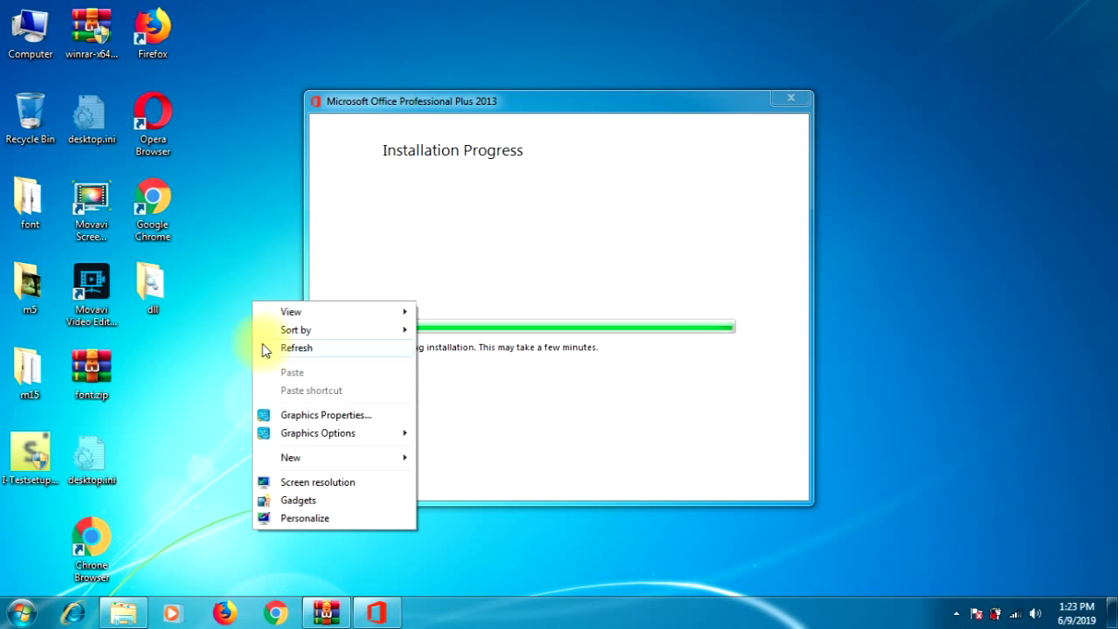
click(267, 352)
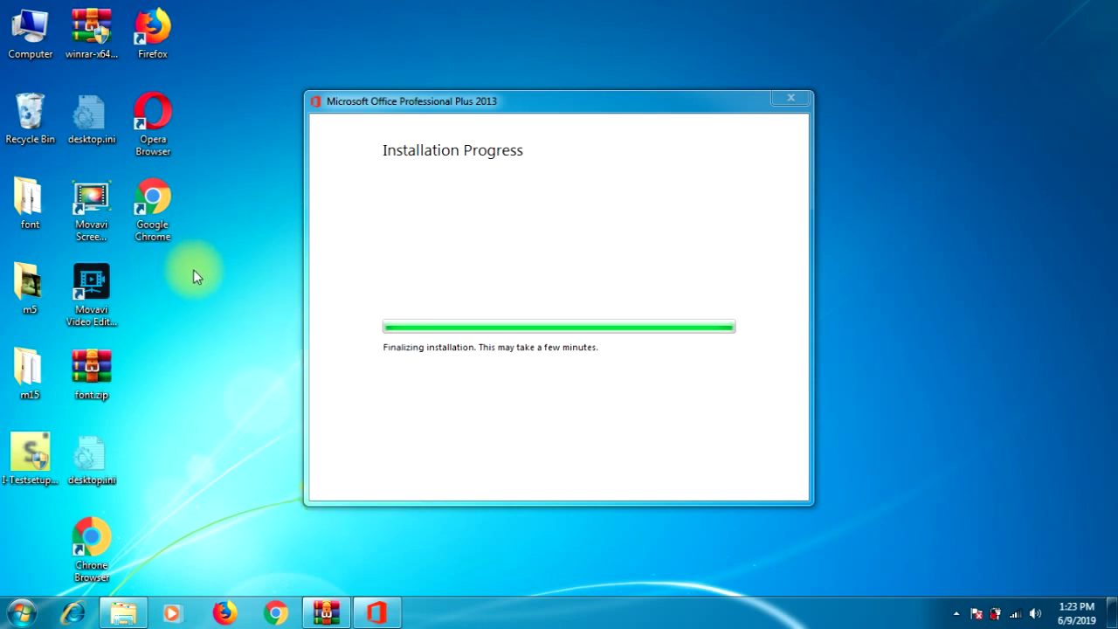
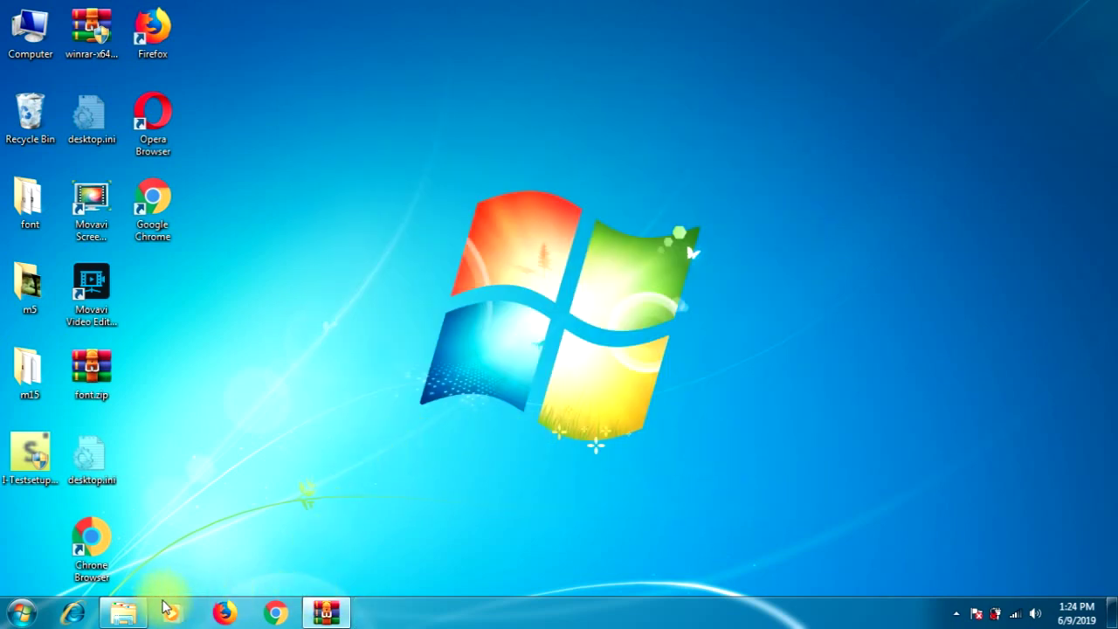
Open the Microsoft Office Professional Plus 2013 activator folder and run KMSpico.exe as administrator.
click(124, 616)
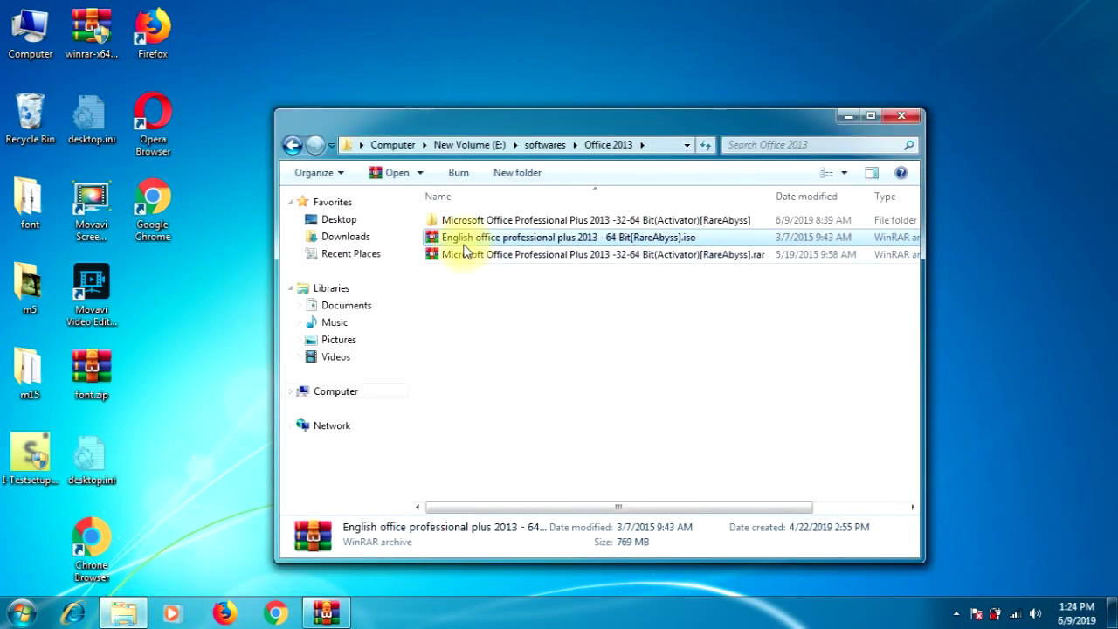
double_click(479, 223)
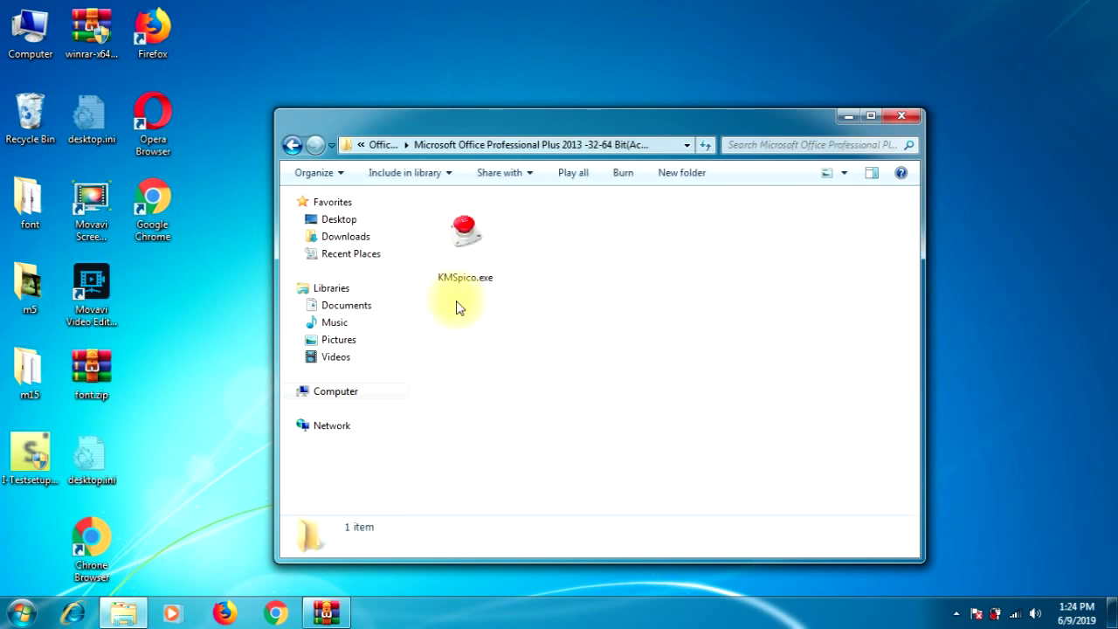
right_click(467, 262)
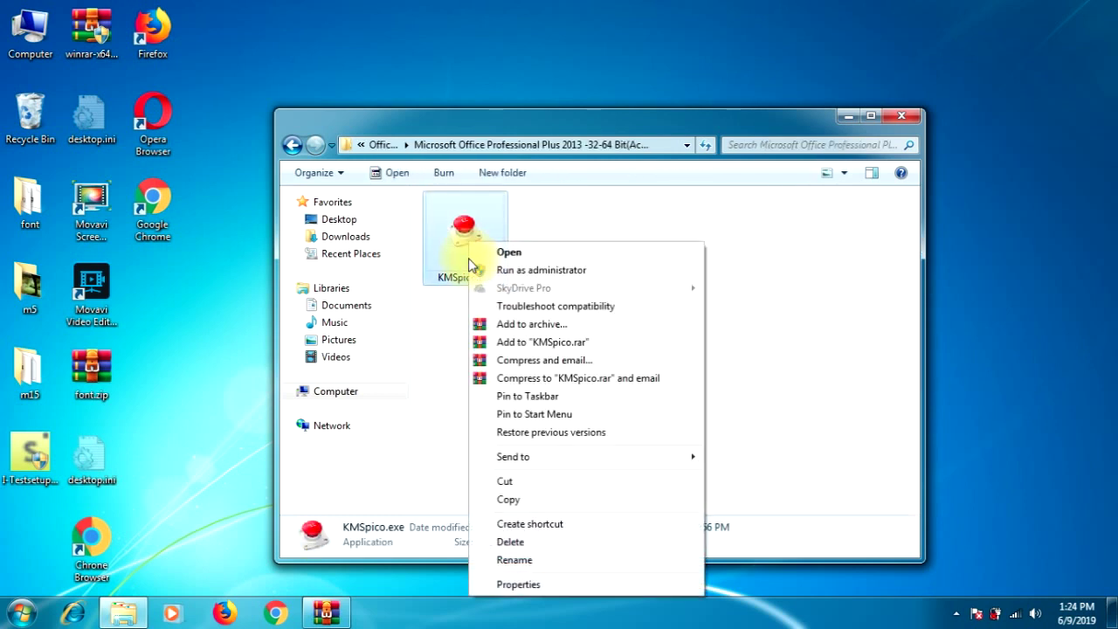
click(512, 276)
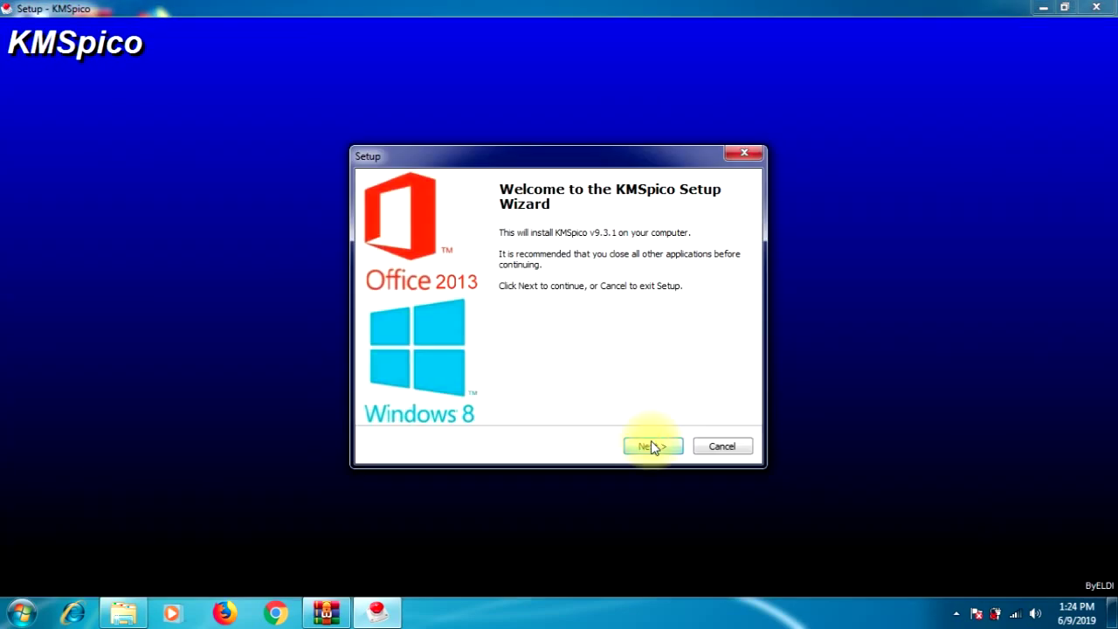
Accept the KMSpico license agreement and install it in C:\Program Files\KMSpico with the KMSpico Start Menu folder.
click(652, 447)
click(459, 395)
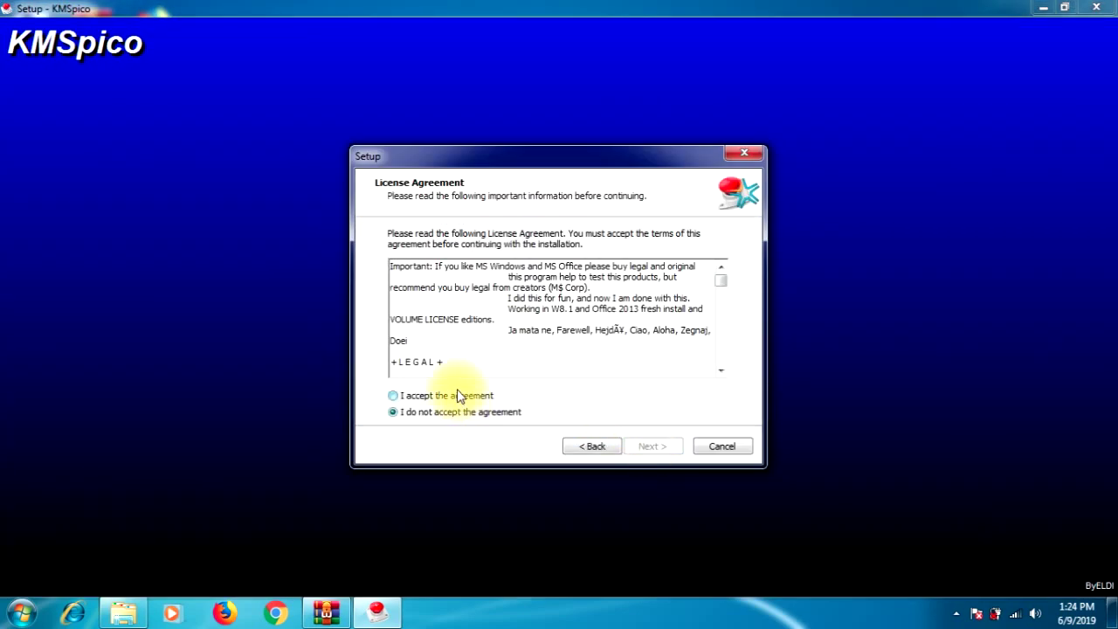
click(655, 449)
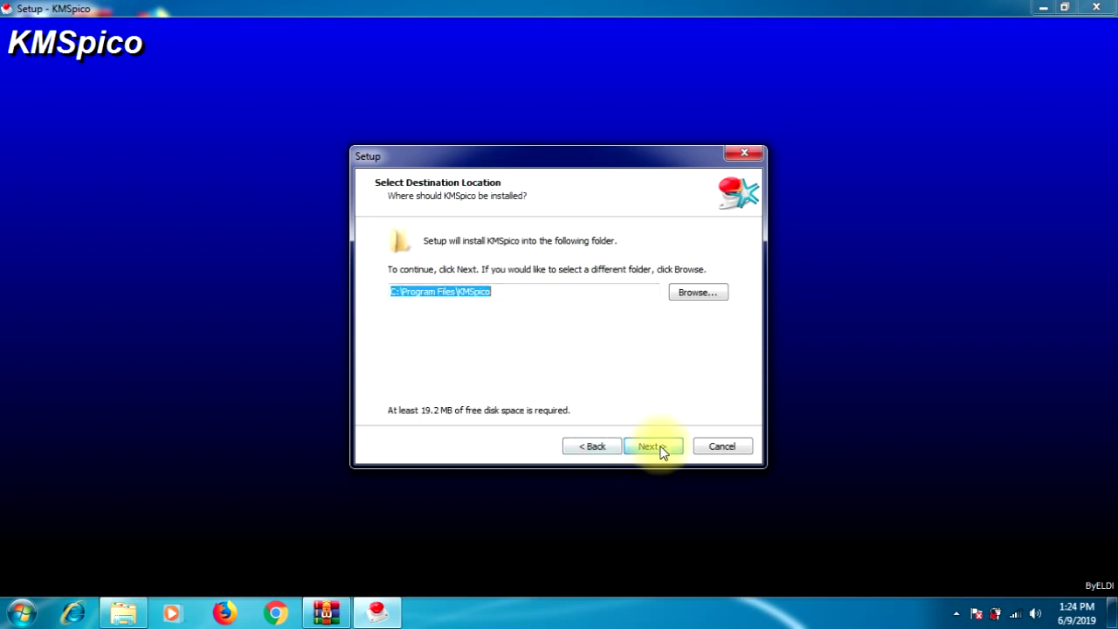
click(500, 292)
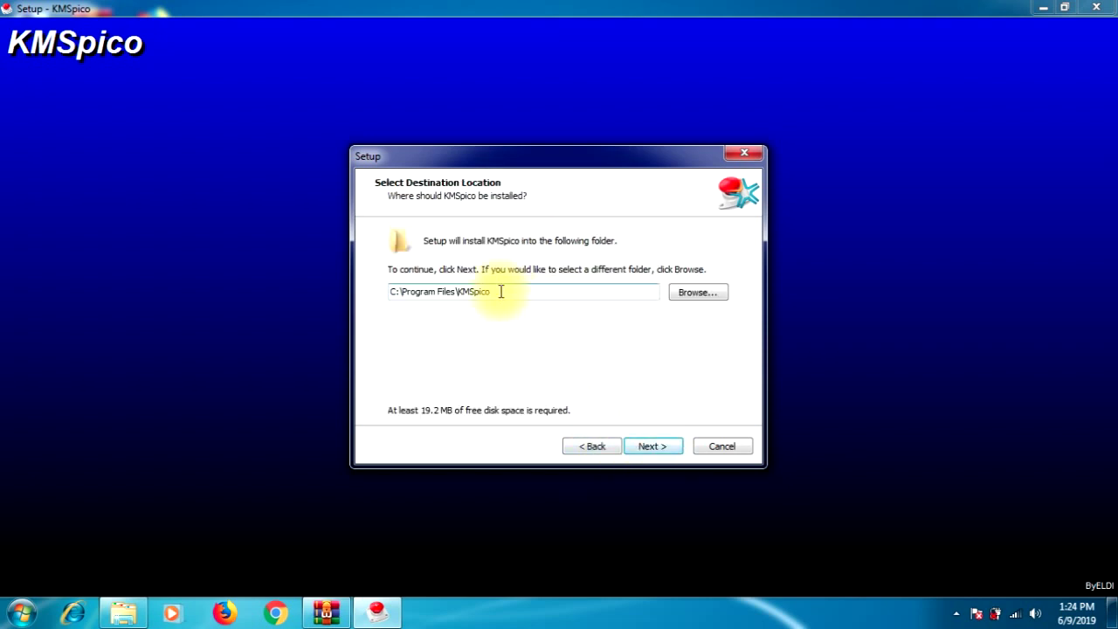
click(648, 447)
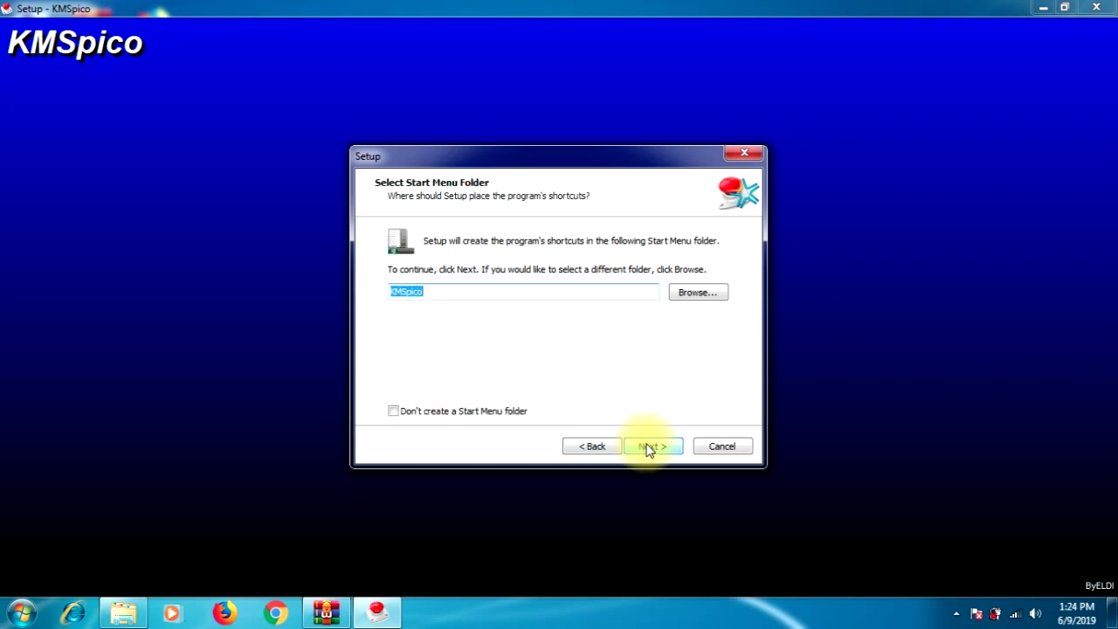
click(650, 447)
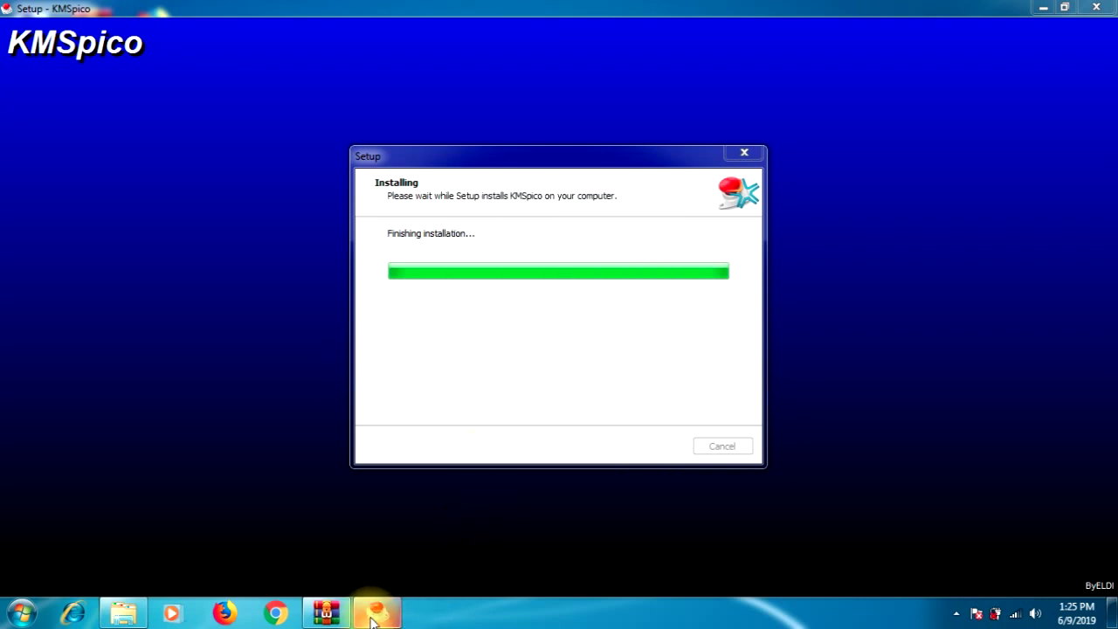
Refresh the desktop and minimize the activator folder window.
click(1079, 11)
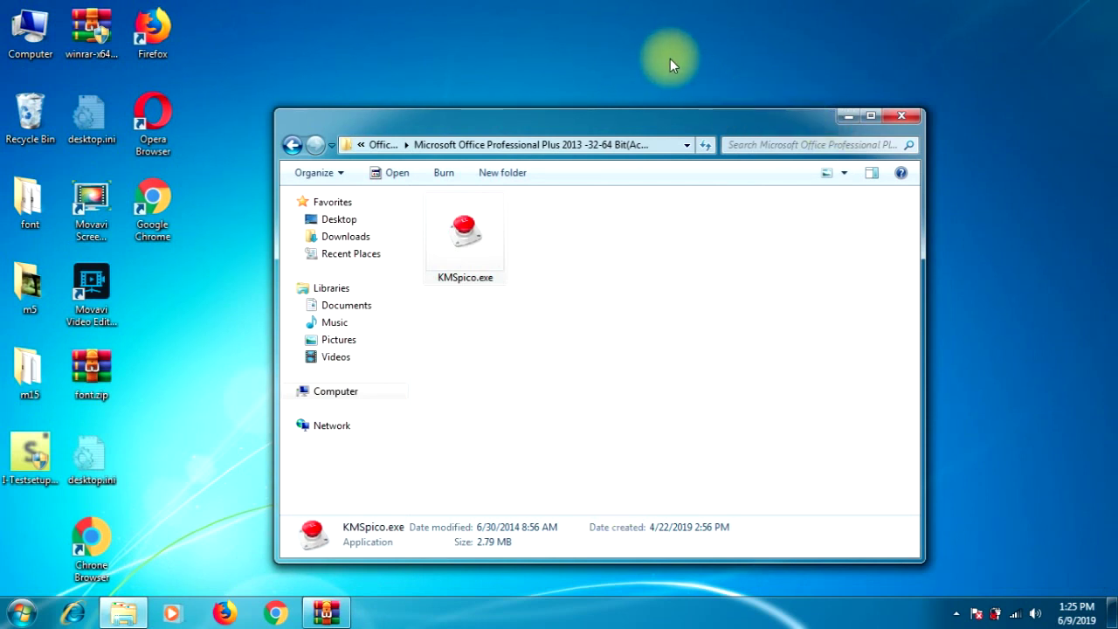
right_click(670, 59)
click(709, 104)
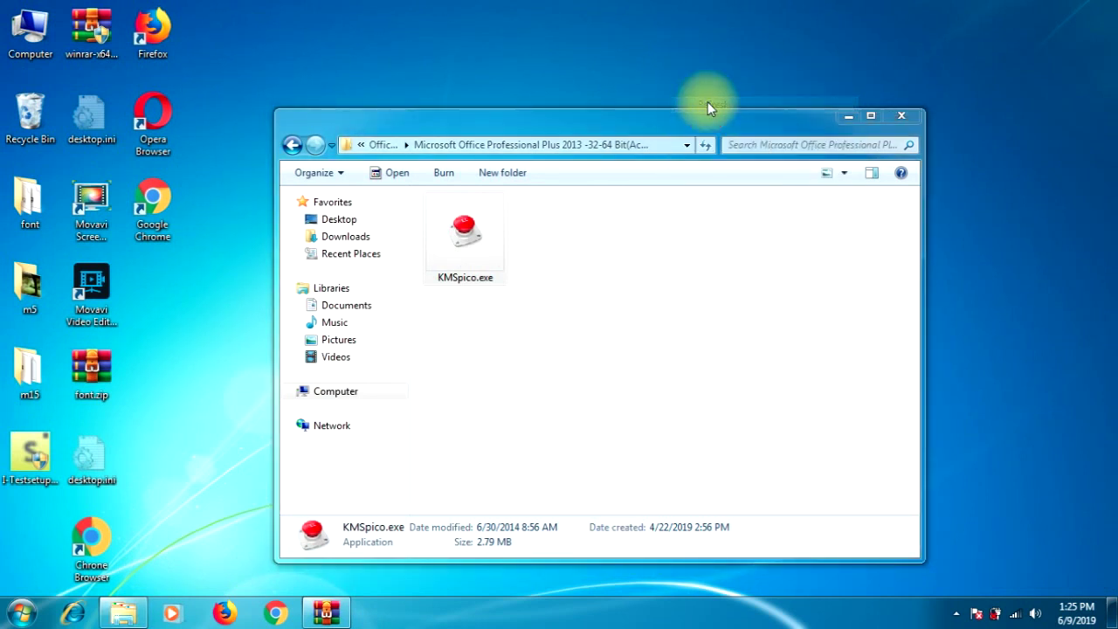
click(846, 114)
Launch the installed KMSpico program, run its Office activation, and refresh the desktop.
click(19, 612)
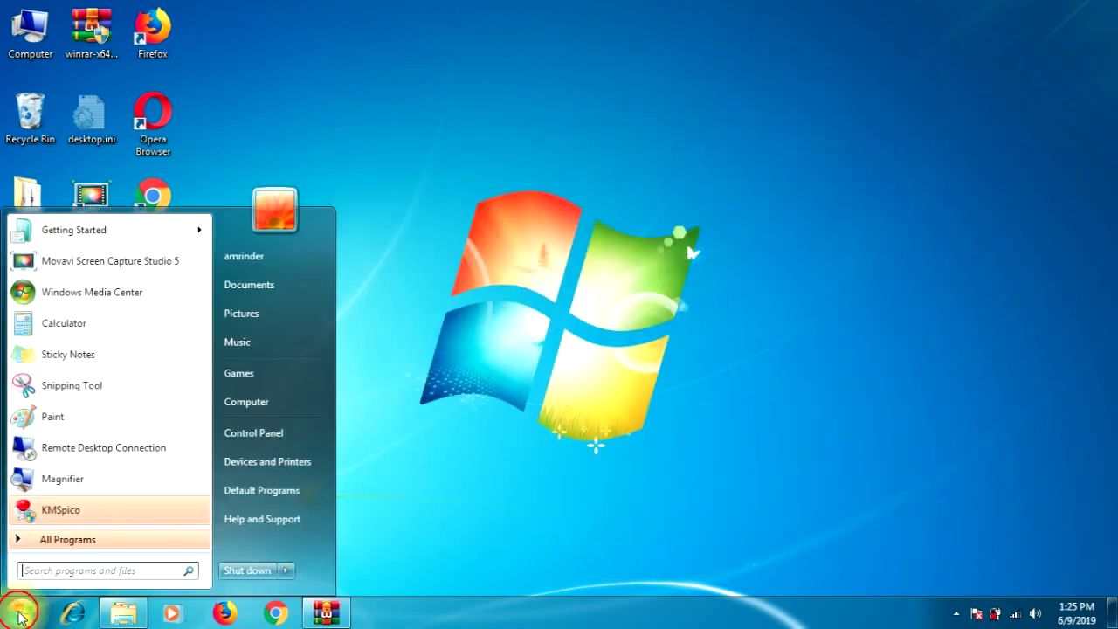
click(75, 510)
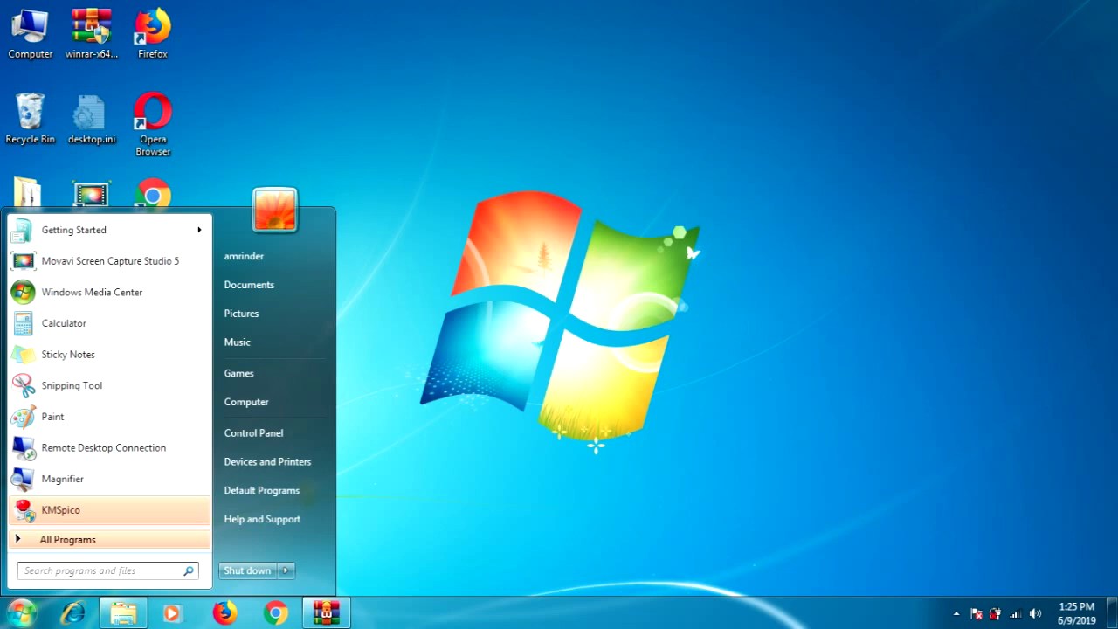
click(272, 426)
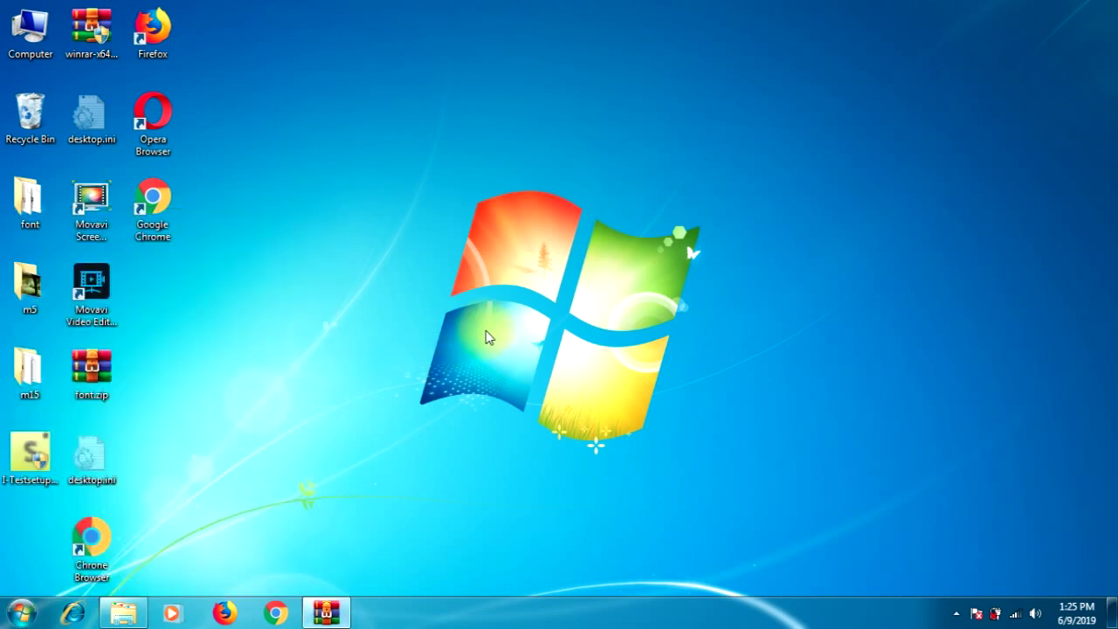
right_click(685, 153)
click(718, 200)
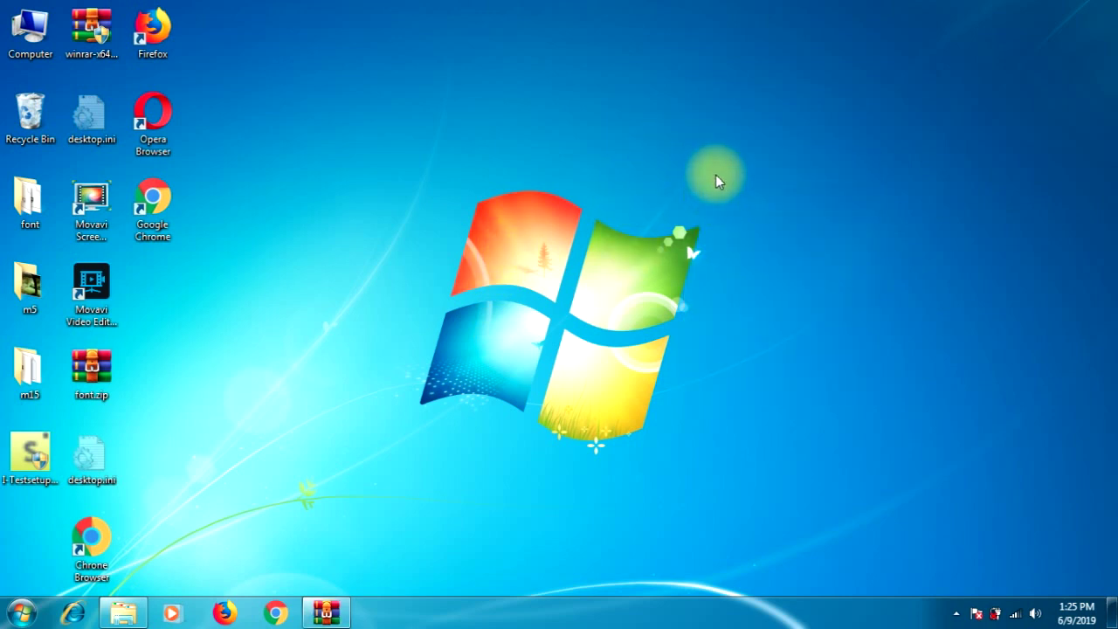
right_click(715, 173)
click(748, 220)
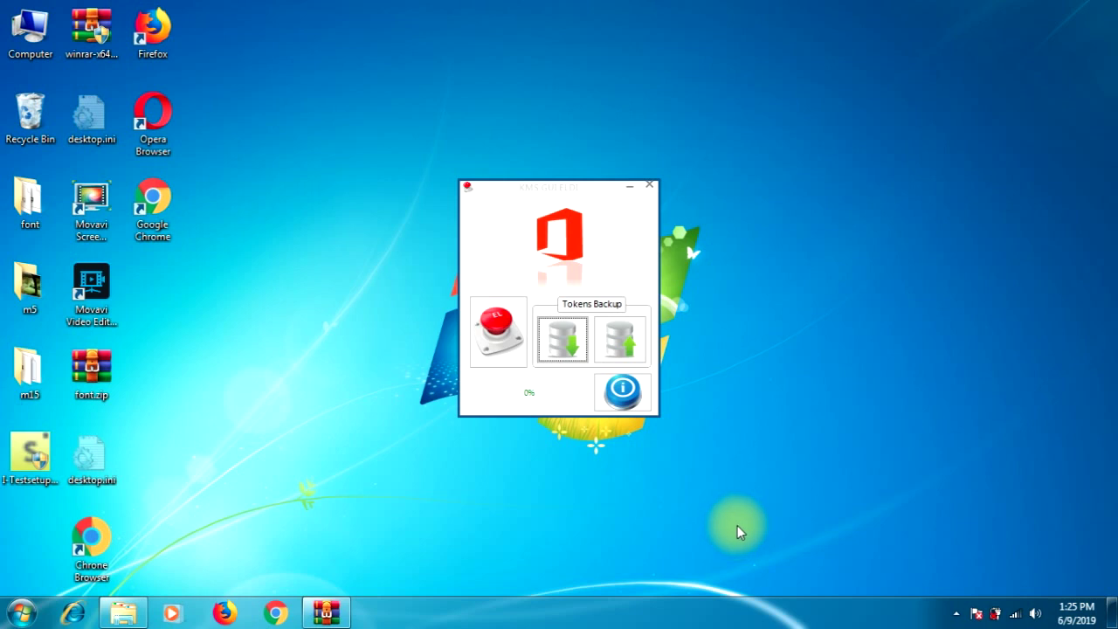
click(498, 324)
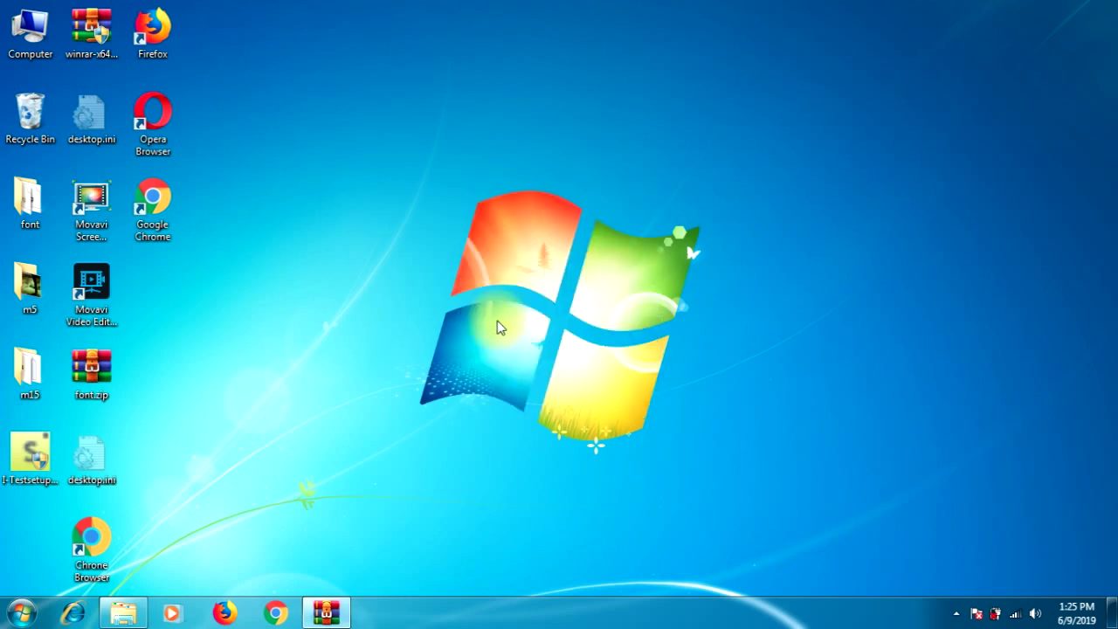
right_click(495, 285)
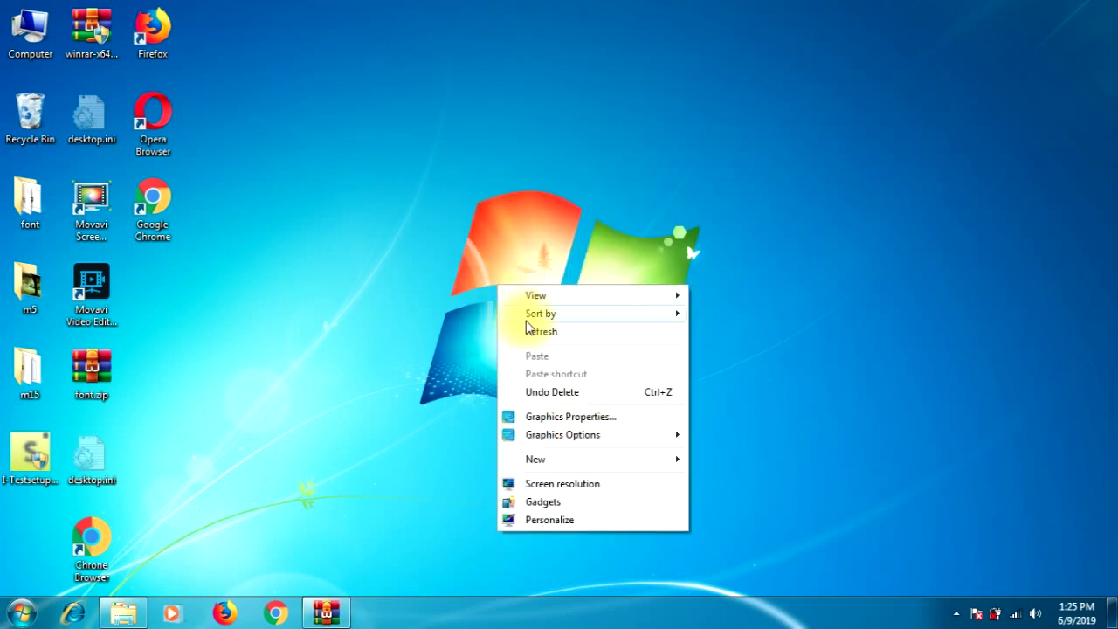
click(529, 326)
Start Word 2013 from the Microsoft Office 2013 program group.
click(21, 613)
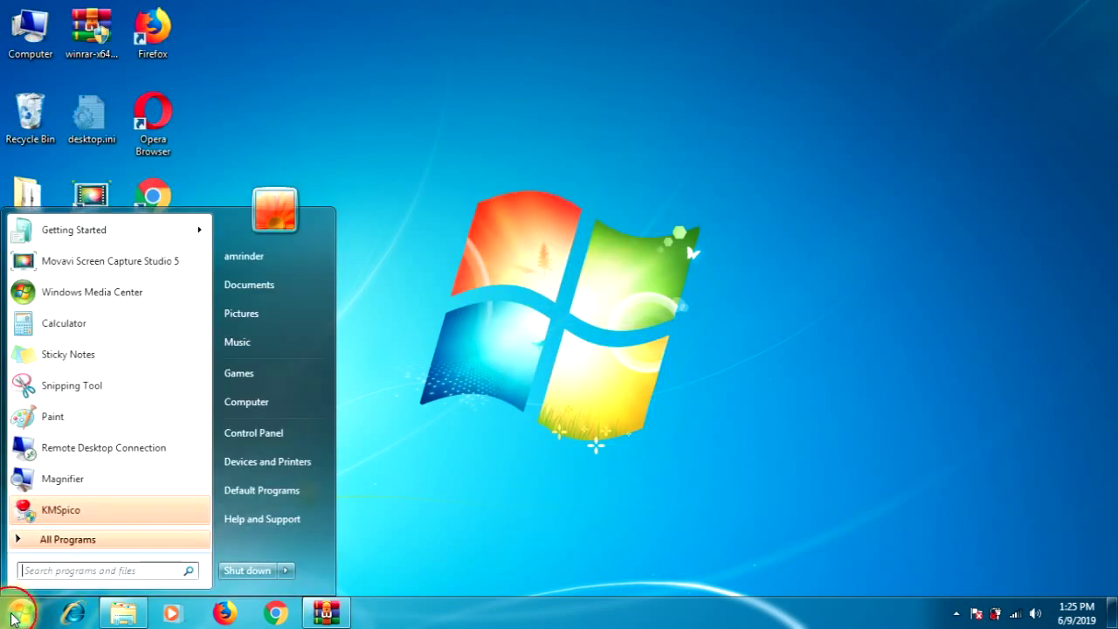
click(81, 538)
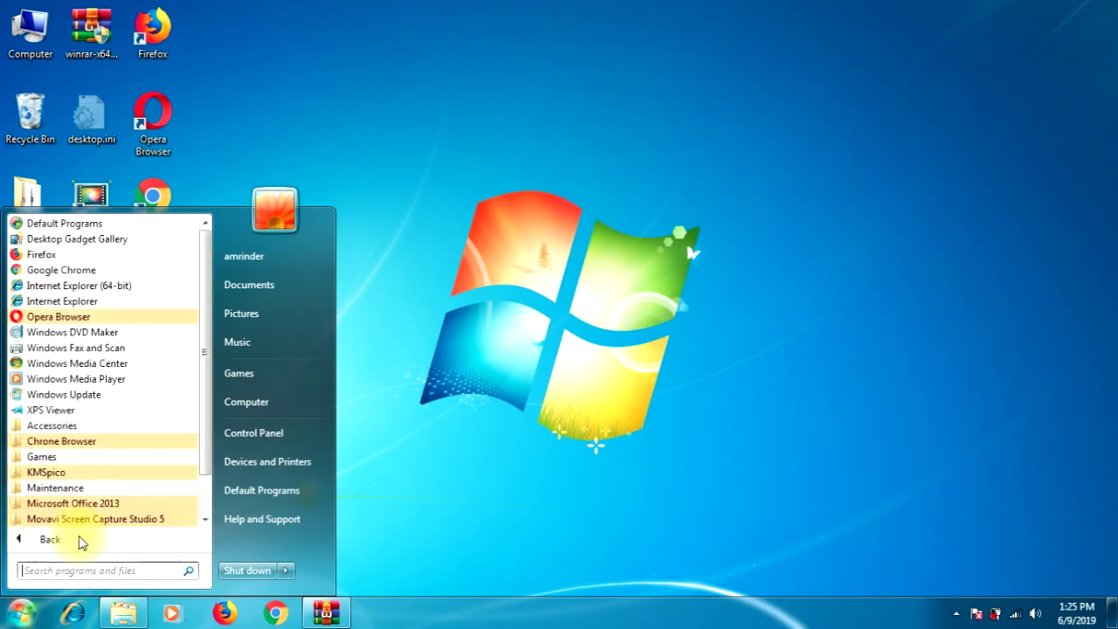
click(116, 504)
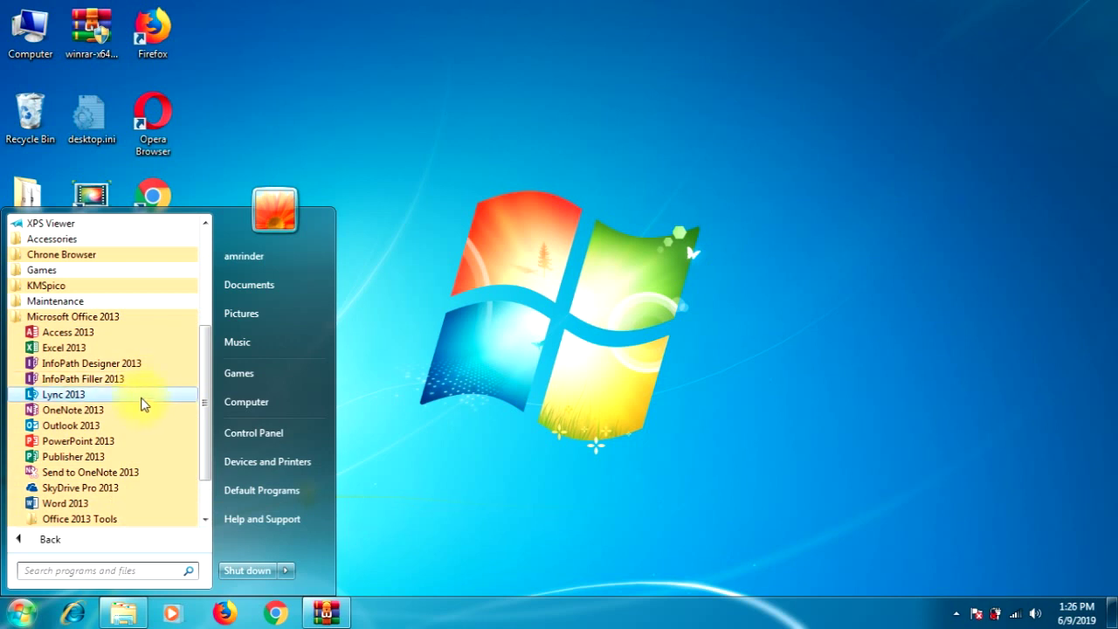
click(155, 504)
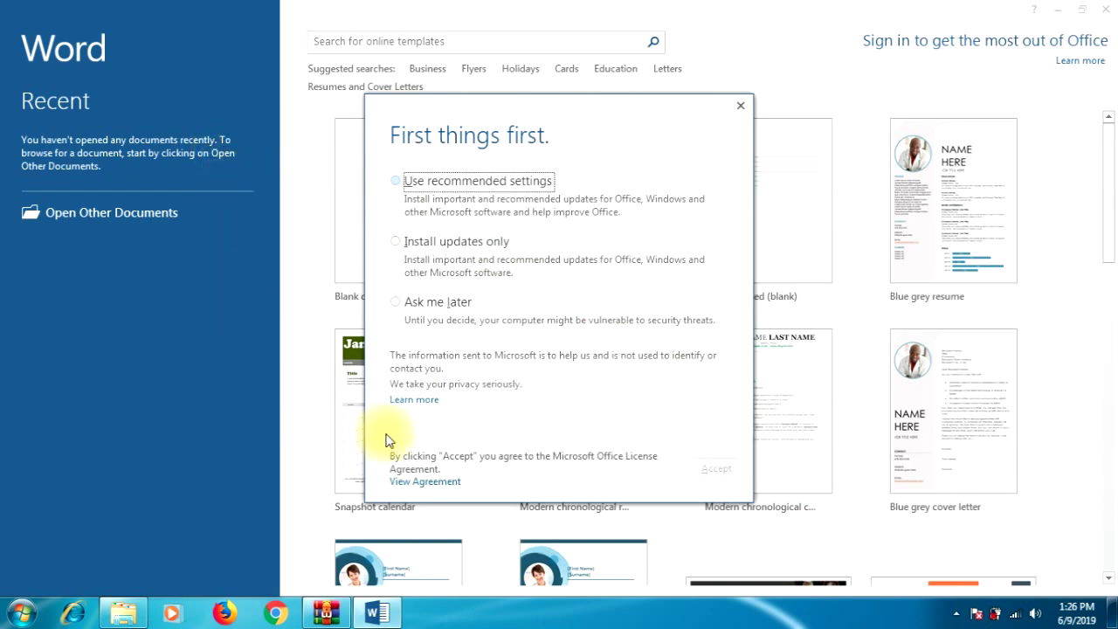
Choose Ask me later for updates, accept the Office license agreement, and finish the welcome pages without signing in.
click(437, 303)
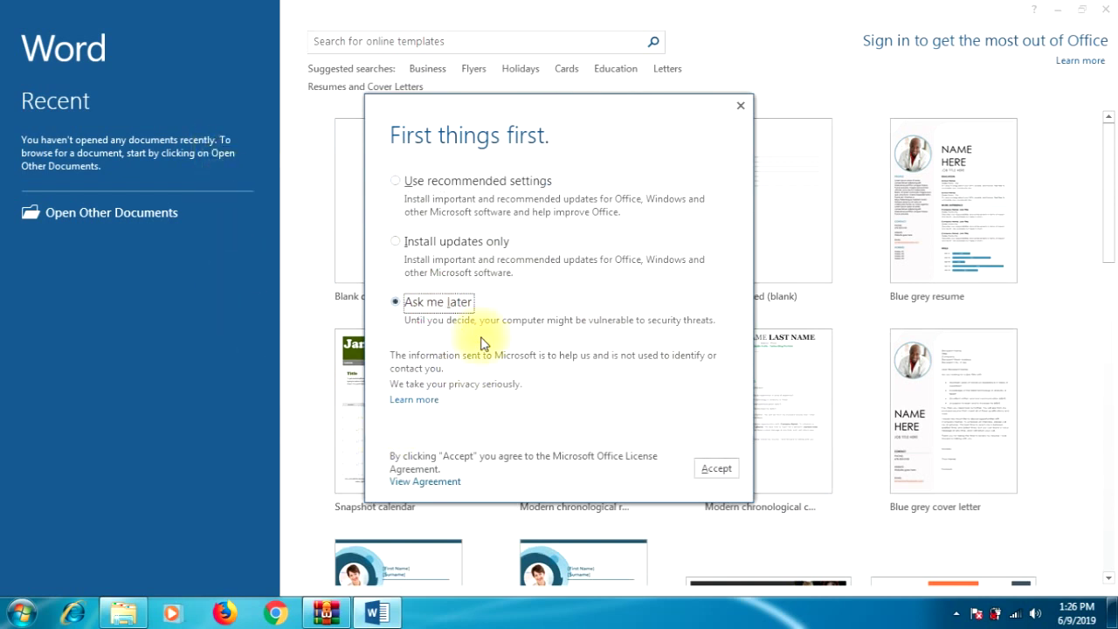
click(720, 474)
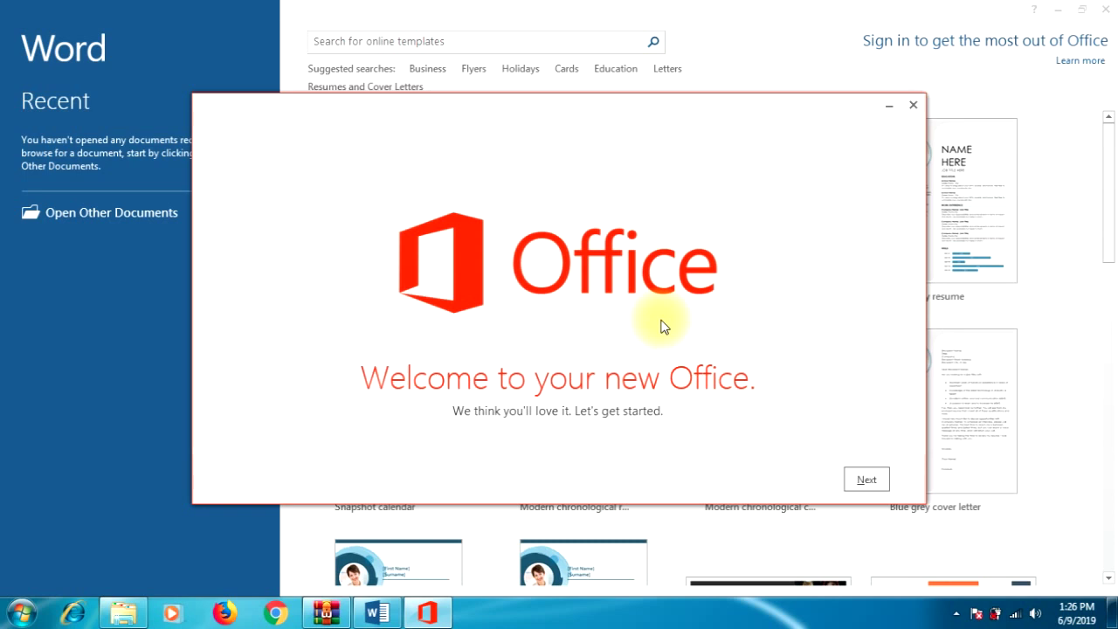
click(866, 482)
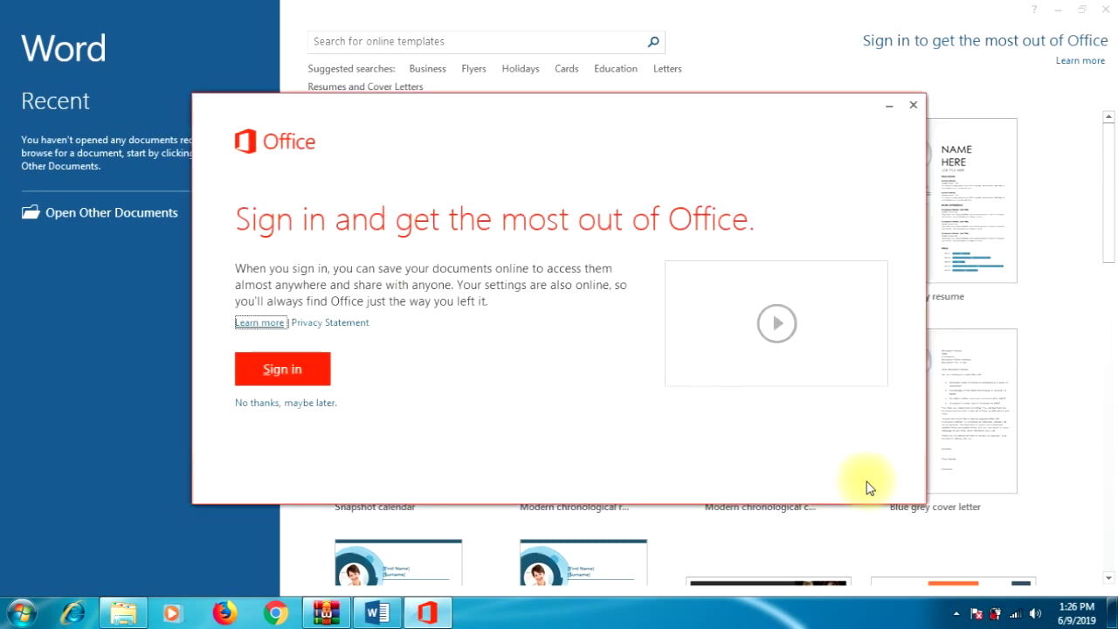
click(303, 404)
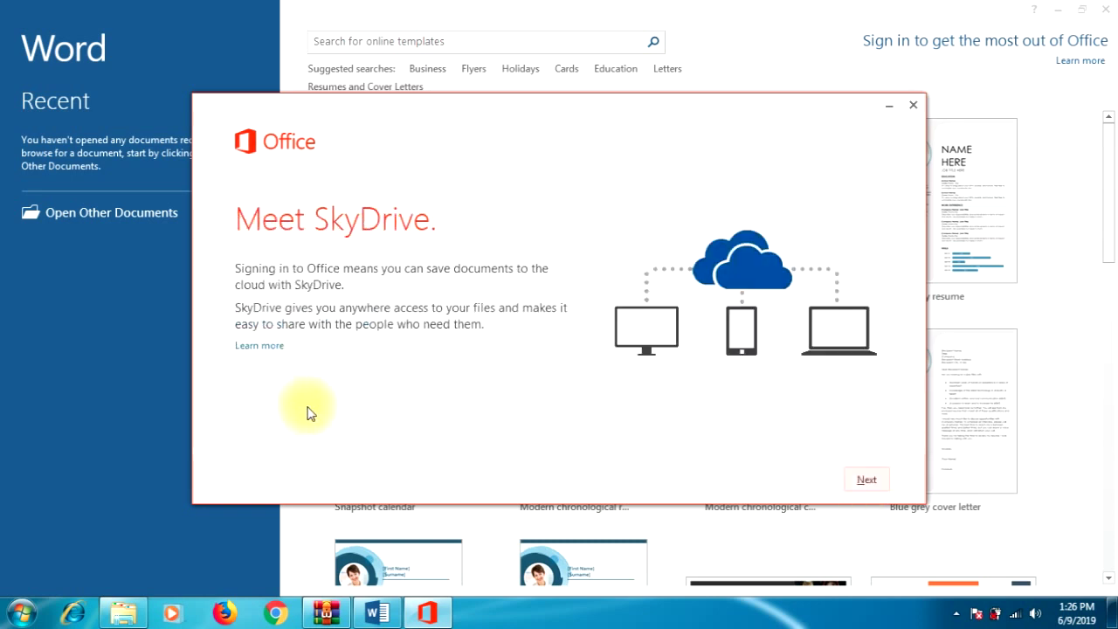
click(867, 487)
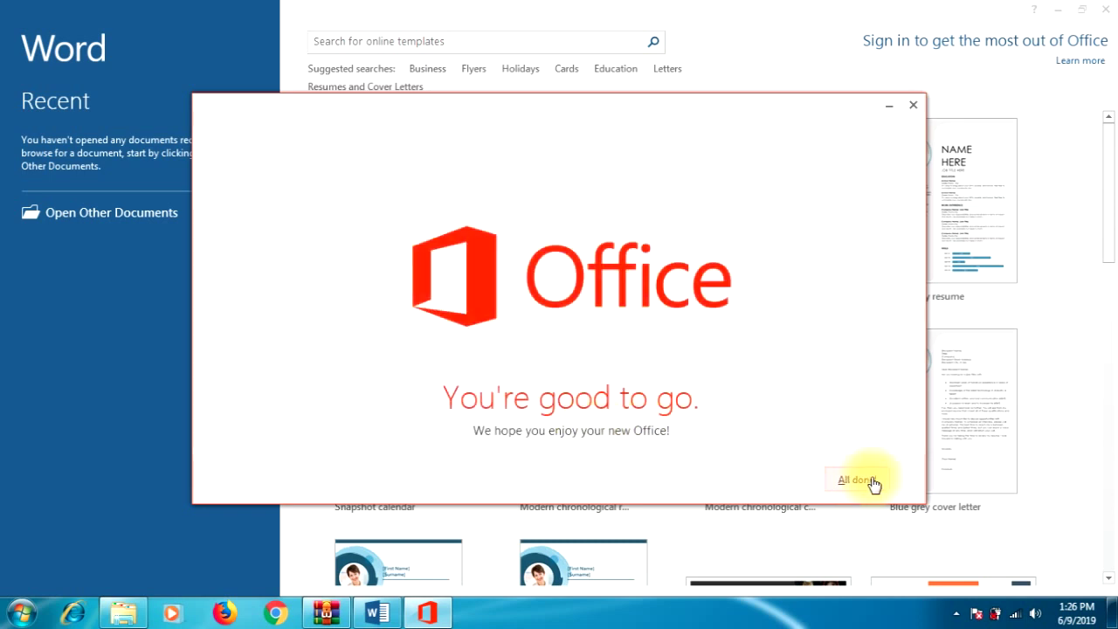
click(870, 481)
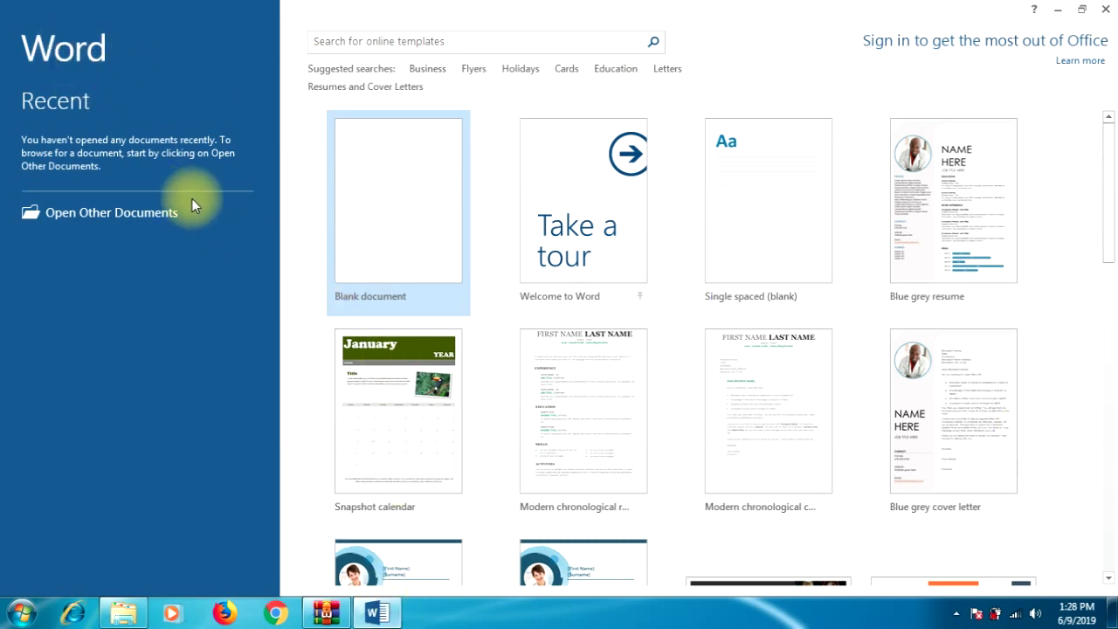
Look at the page for opening other documents and create a new blank document.
click(117, 212)
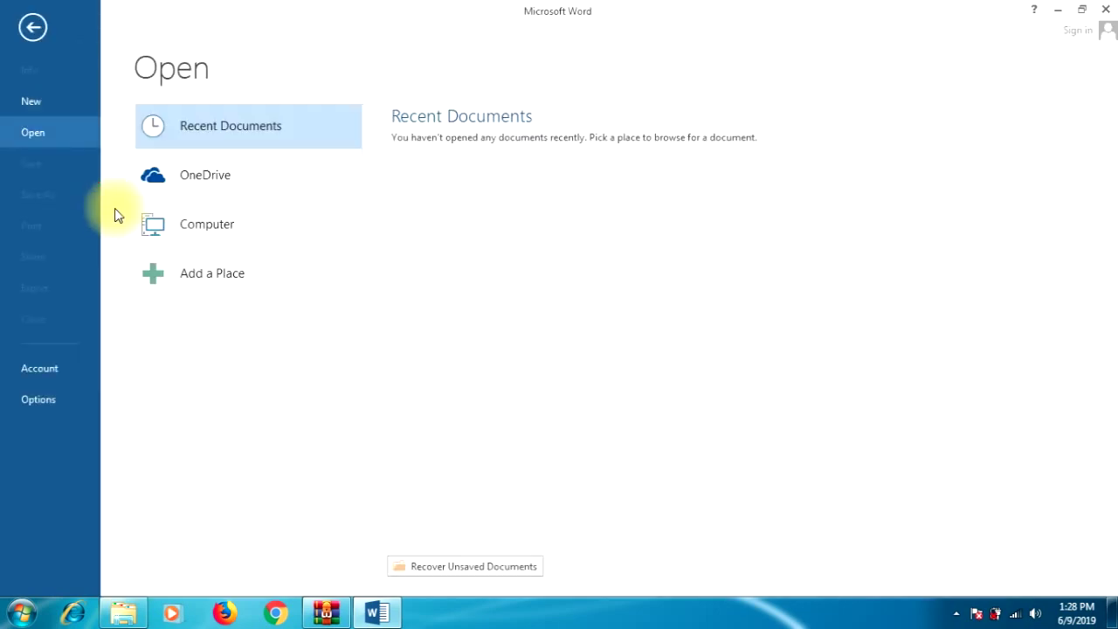
click(37, 107)
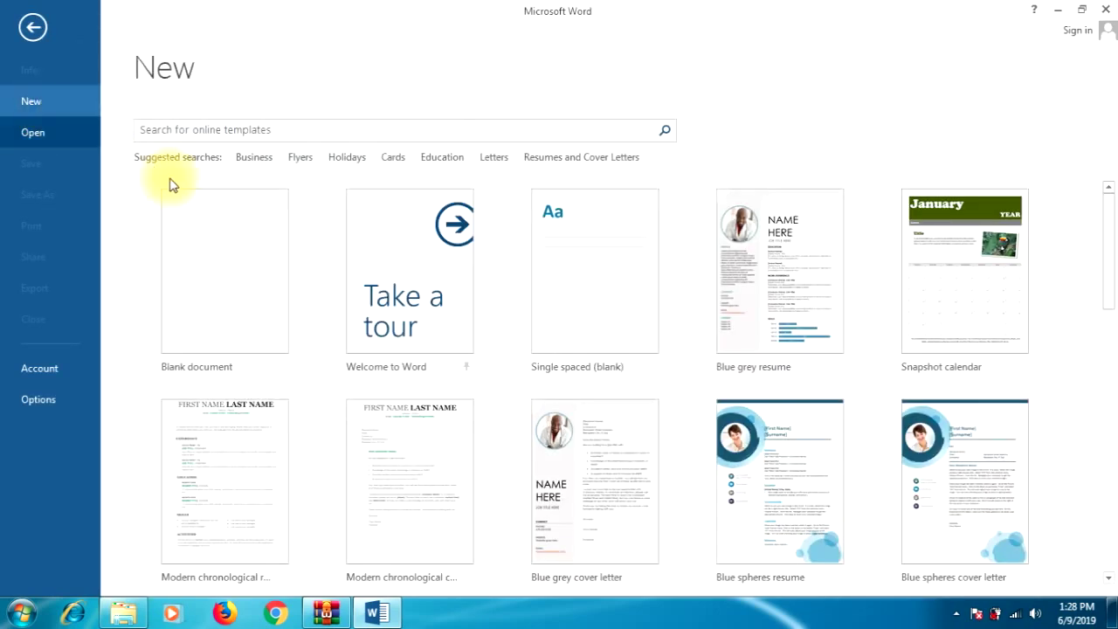
click(235, 275)
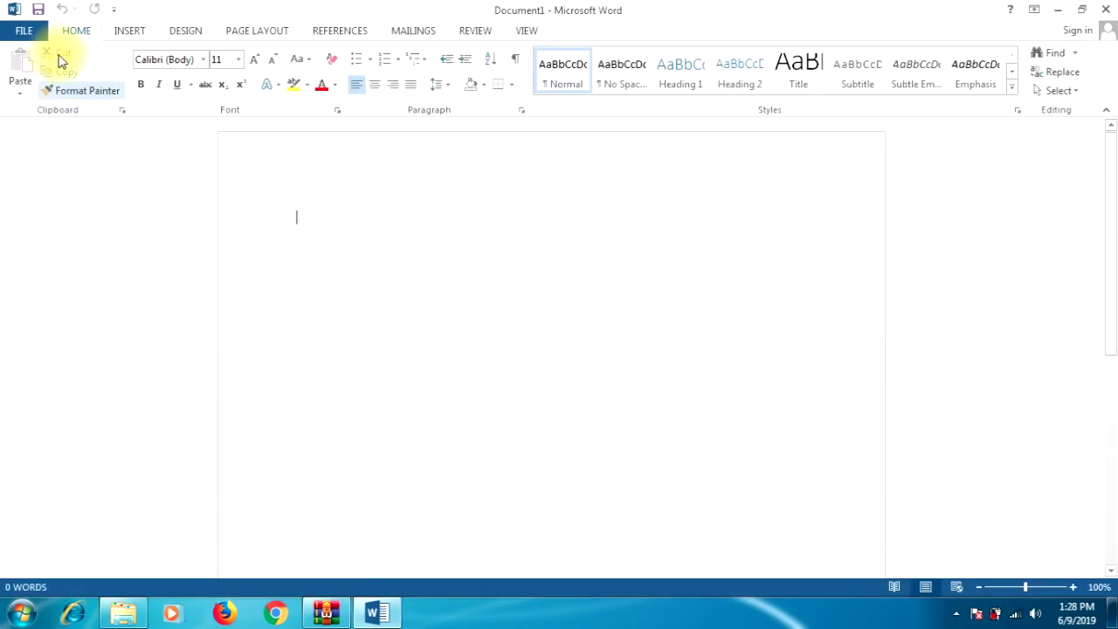
Open the Account page to examine the Office product information and activation status.
click(26, 31)
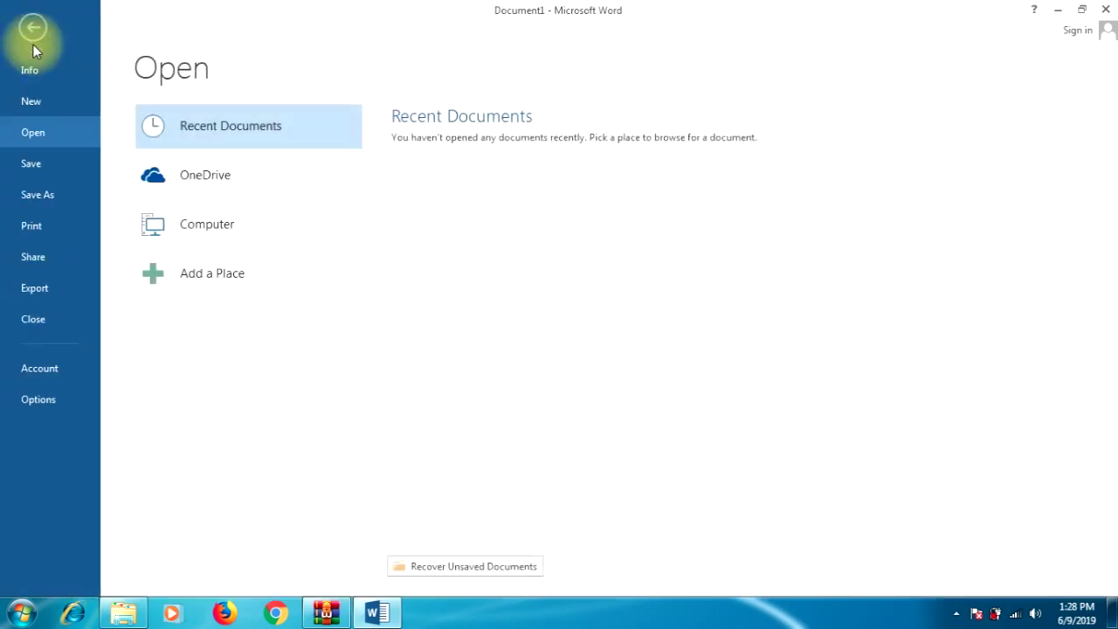
click(40, 370)
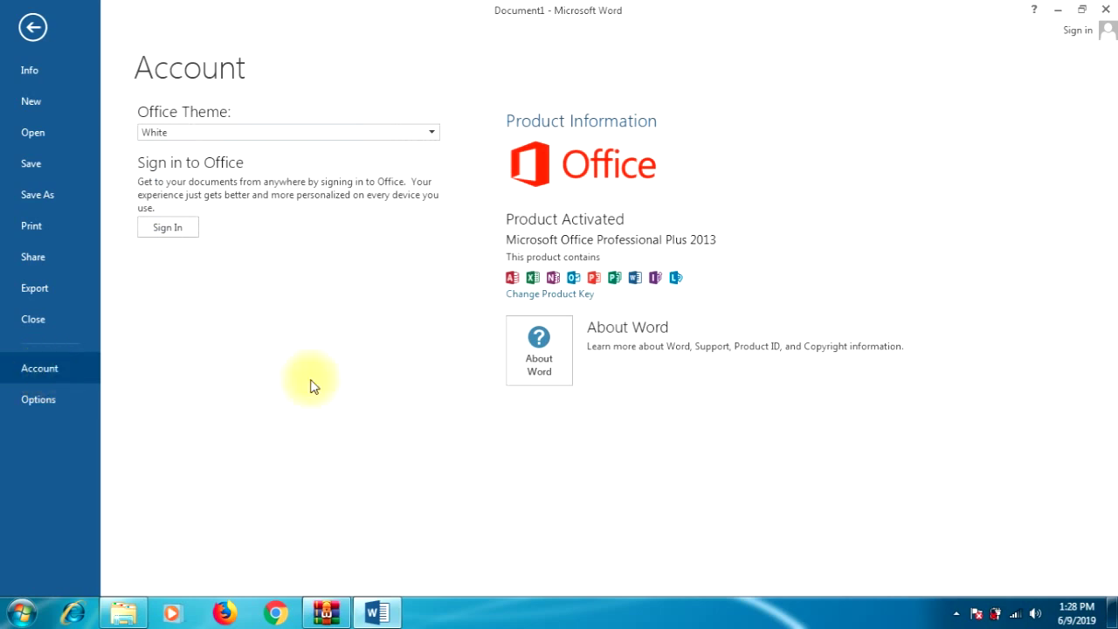